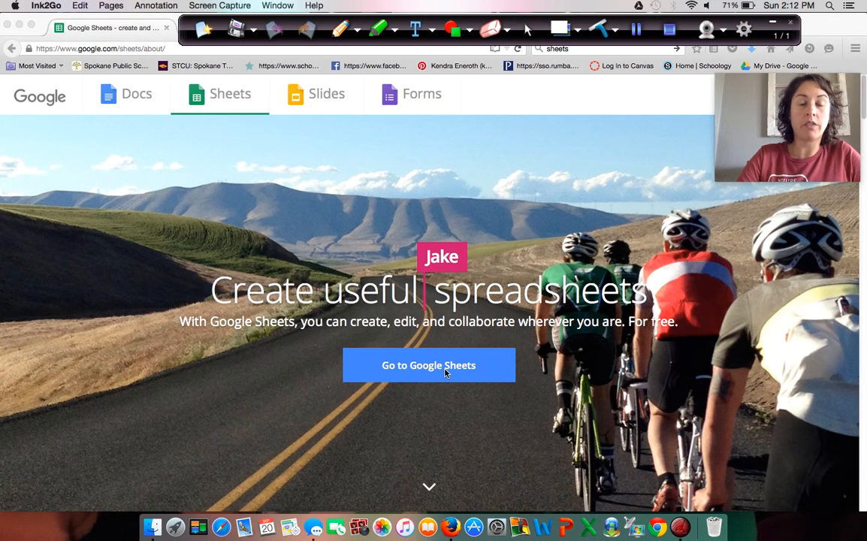
# Open the Google Sheets home page and create a new blank spreadsheet.
pyautogui.click(445, 372)
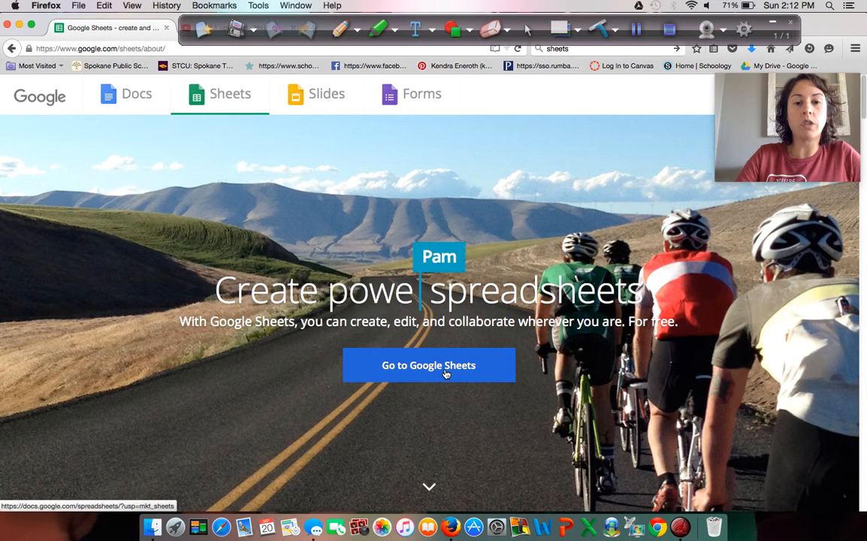
pyautogui.click(445, 372)
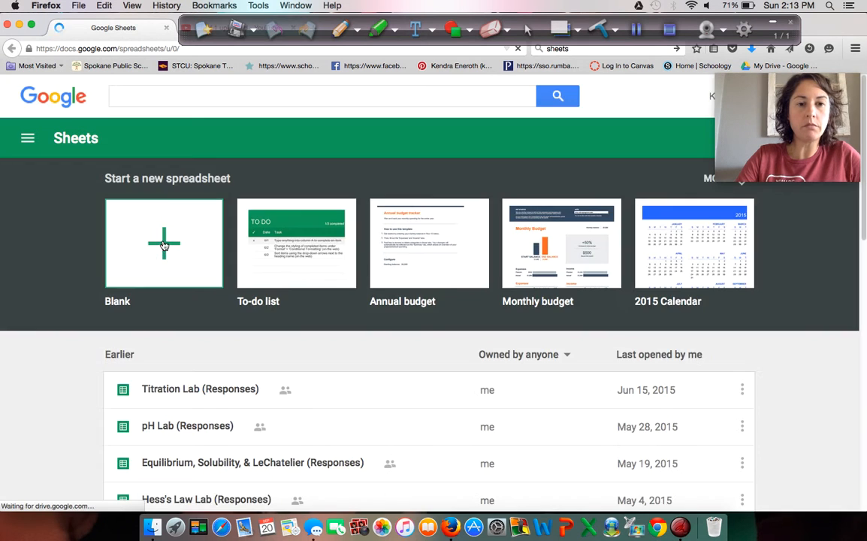
pyautogui.click(164, 245)
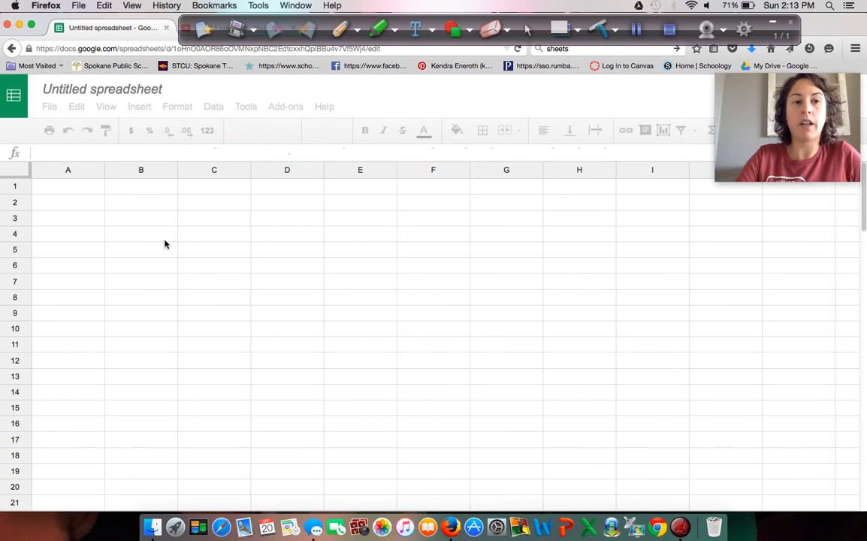
pyautogui.click(123, 87)
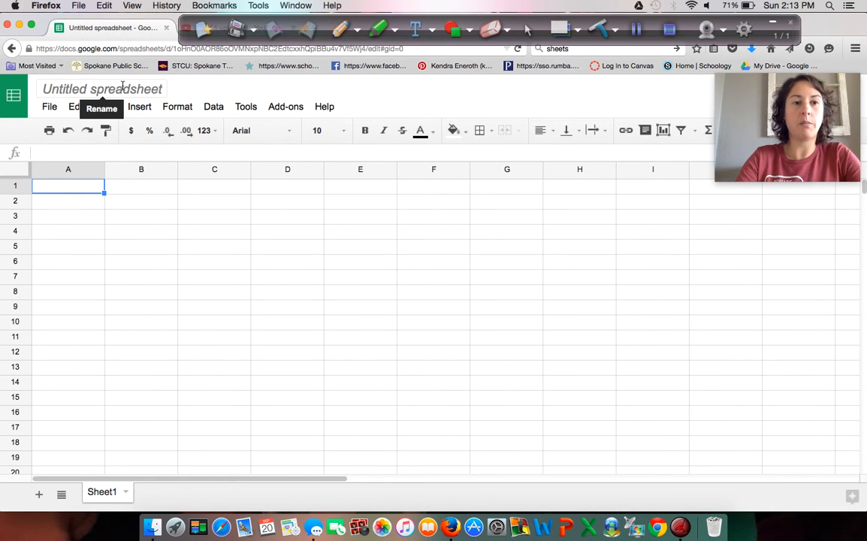
pyautogui.click(122, 87)
pyautogui.write('Sam')
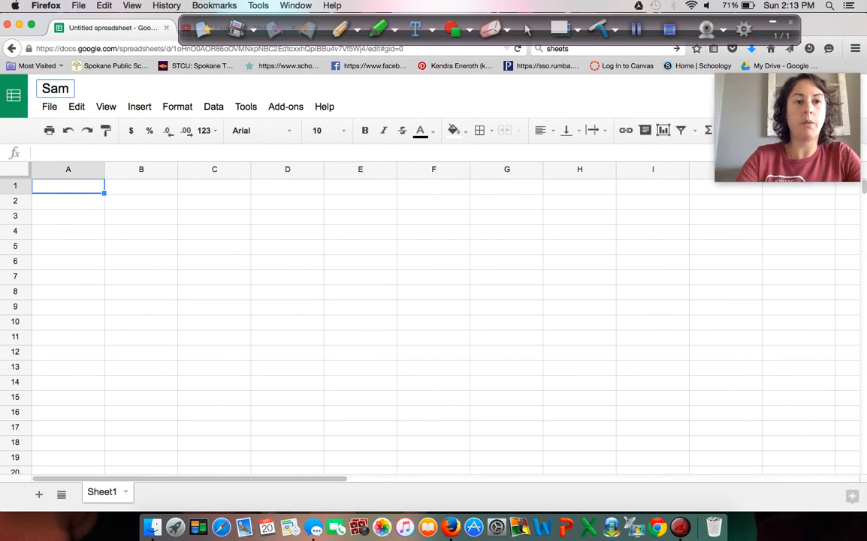
pyautogui.write('ple Google')
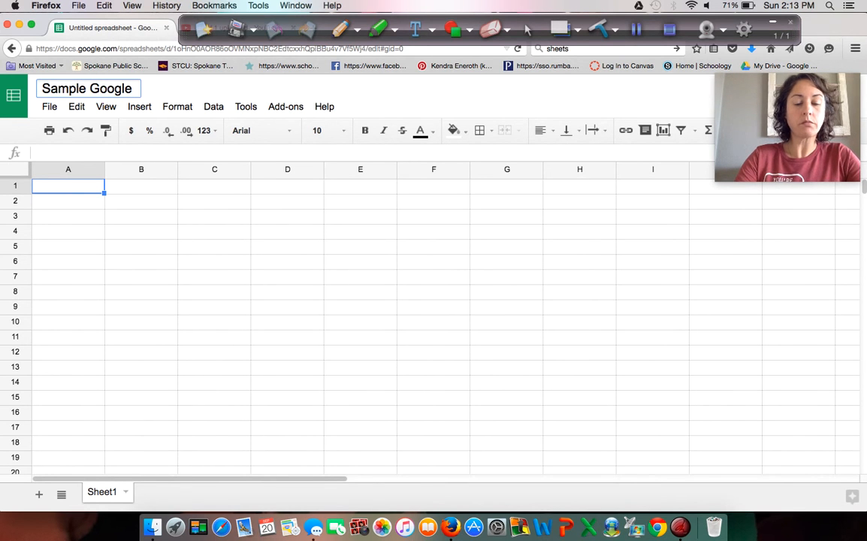
pyautogui.write('Grap')
pyautogui.press('BackSpace')
pyautogui.press('BackSpace')
pyautogui.press('BackSpace')
pyautogui.press('BackSpace')
pyautogui.press('BackSpace')
pyautogui.press('BackSpace')
pyautogui.press('BackSpace')
pyautogui.press('BackSpace')
pyautogui.press('BackSpace')
pyautogui.press('BackSpace')
pyautogui.press('BackSpace')
pyautogui.press('BackSpace')
pyautogui.press('BackSpace')
pyautogui.press('BackSpace')
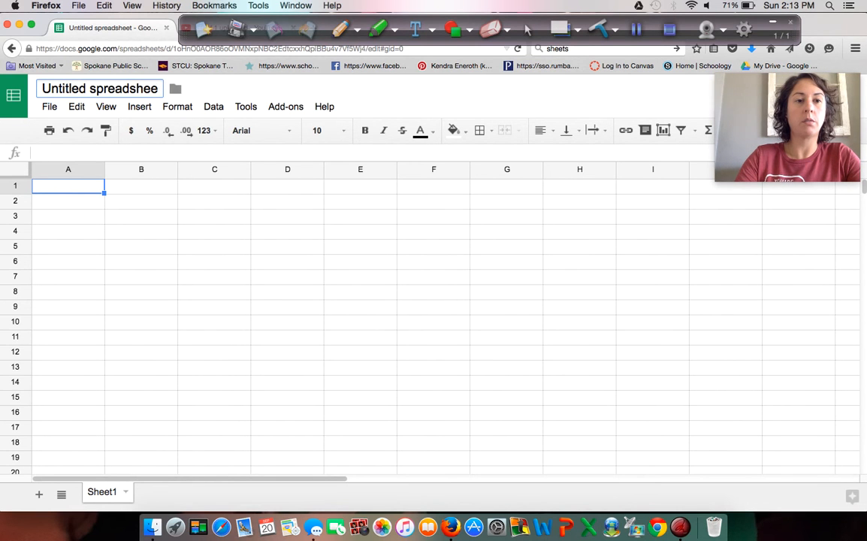
# Rename the spreadsheet as "Sample Google Graphs".
pyautogui.press('BackSpace')
pyautogui.press('BackSpace')
pyautogui.press('BackSpace')
pyautogui.press('BackSpace')
pyautogui.press('BackSpace')
pyautogui.press('BackSpace')
pyautogui.press('BackSpace')
pyautogui.press('BackSpace')
pyautogui.press('BackSpace')
pyautogui.press('BackSpace')
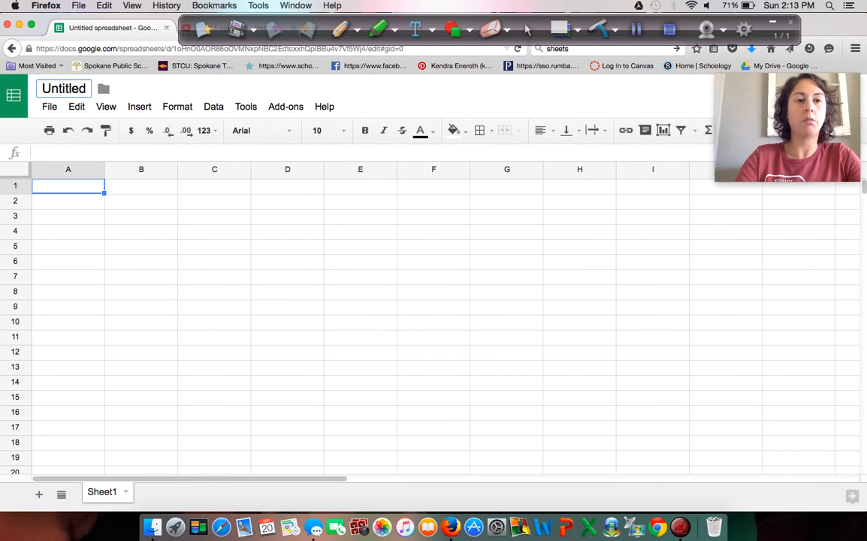
pyautogui.write('Sampl')
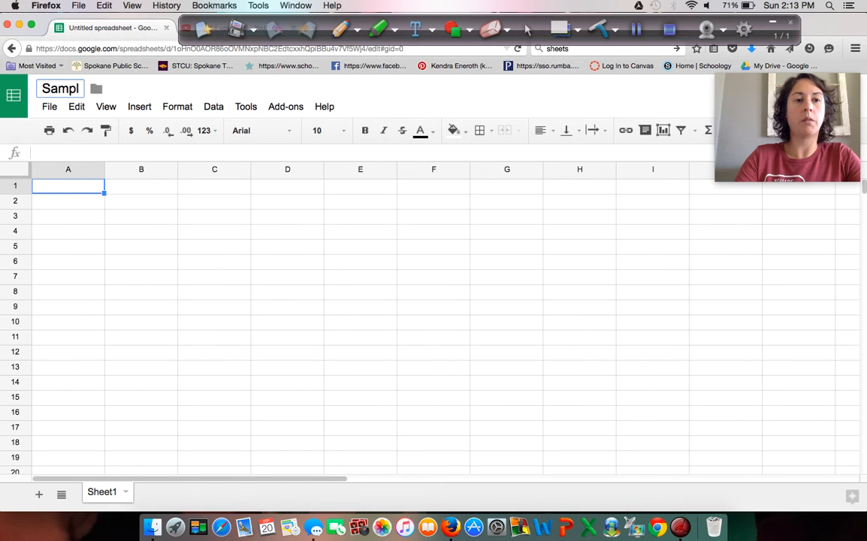
pyautogui.write('e Google Graphs')
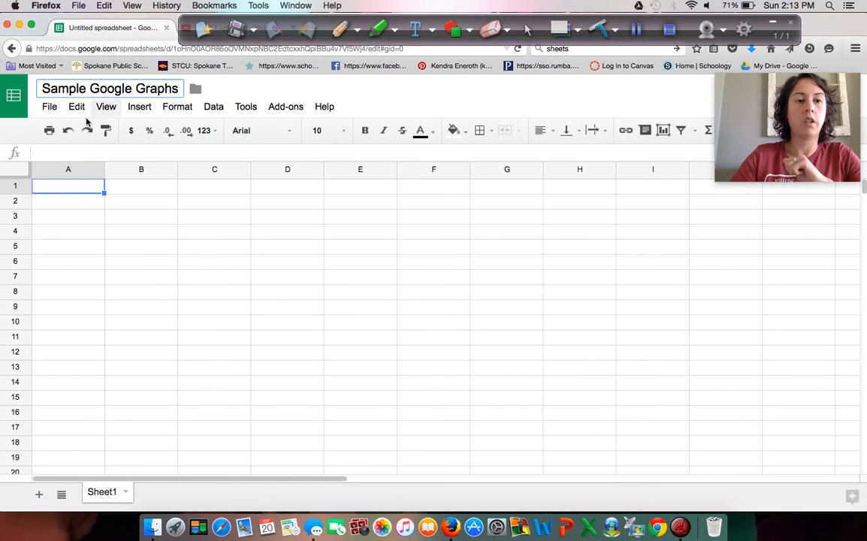
pyautogui.press('Return')
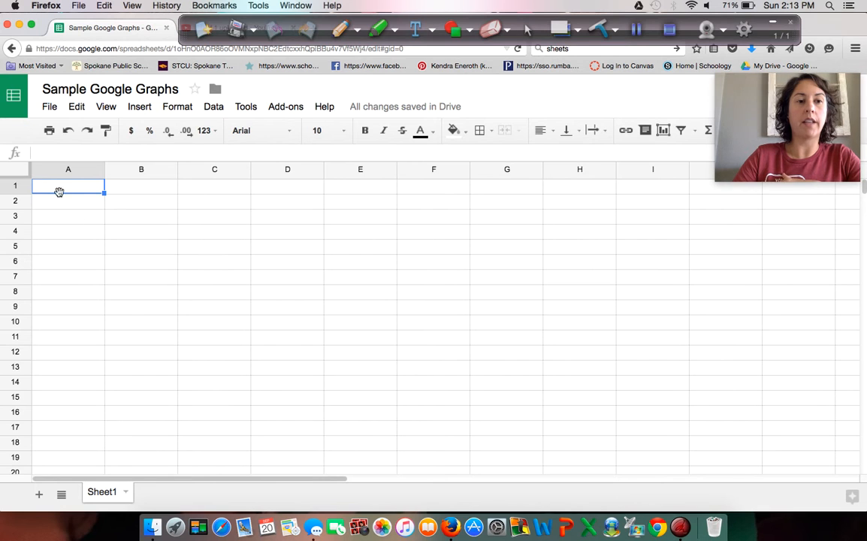
# Enter the title "LINEAR GRAPH DATA" in A1 and the heading "Independent/Manipulated Info" in A3.
pyautogui.write('LIN')
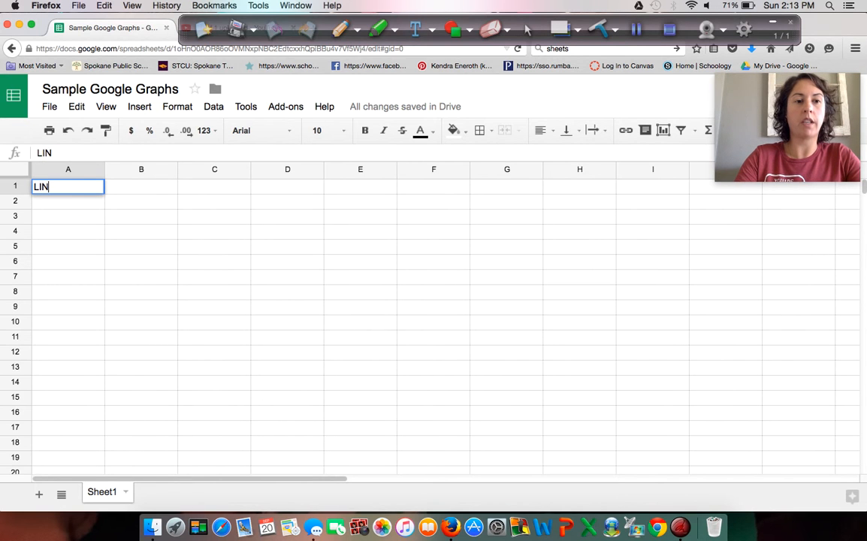
pyautogui.write('EAR GRAPH DATA')
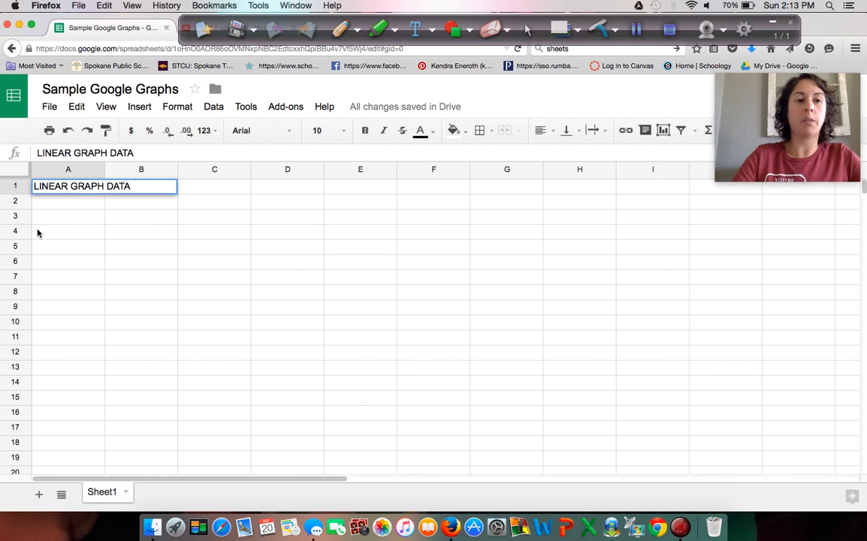
pyautogui.click(58, 218)
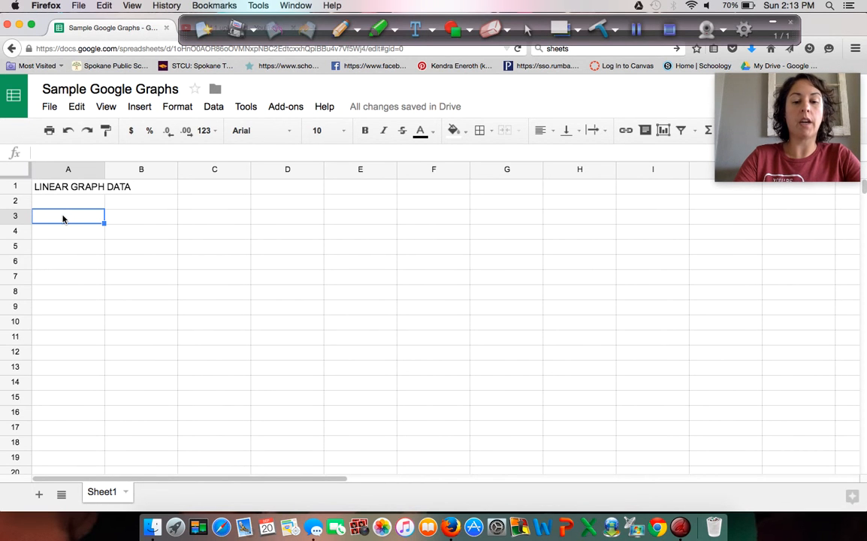
pyautogui.write('Independent/Manip')
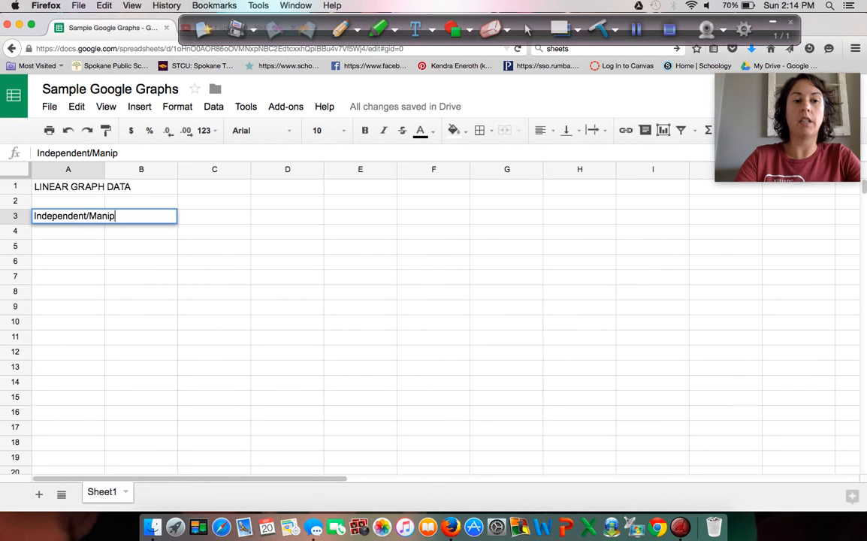
pyautogui.write('ulated ')
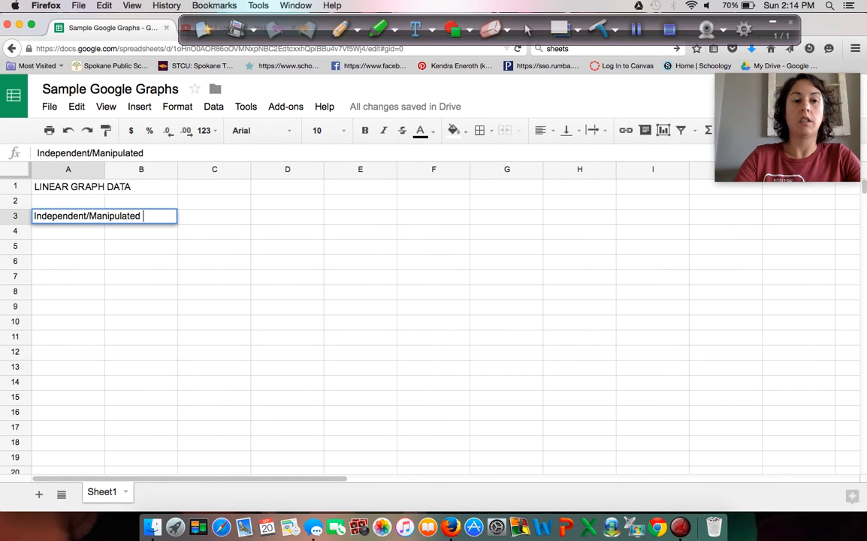
pyautogui.write('Info')
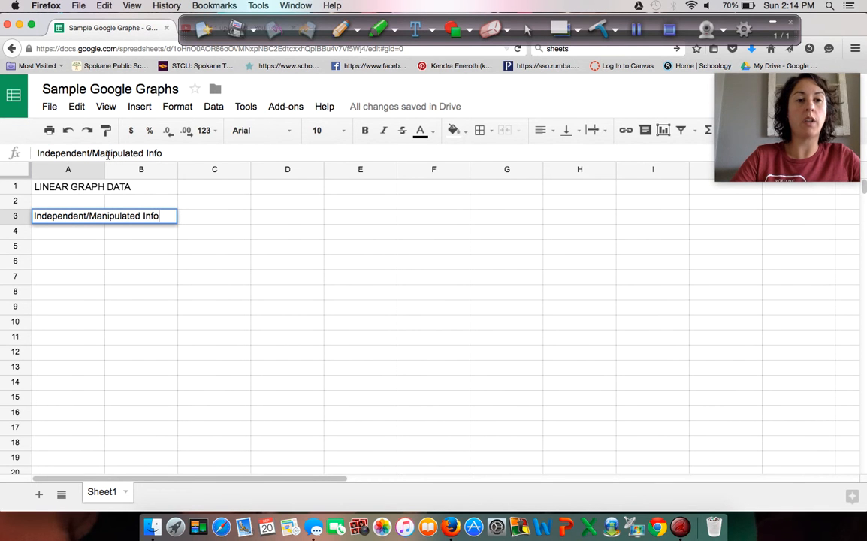
# Widen columns A and B to fit their headings and enter "Dependent/Responding Data" in B3.
pyautogui.moveTo(104, 170); pyautogui.dragTo(167, 170)
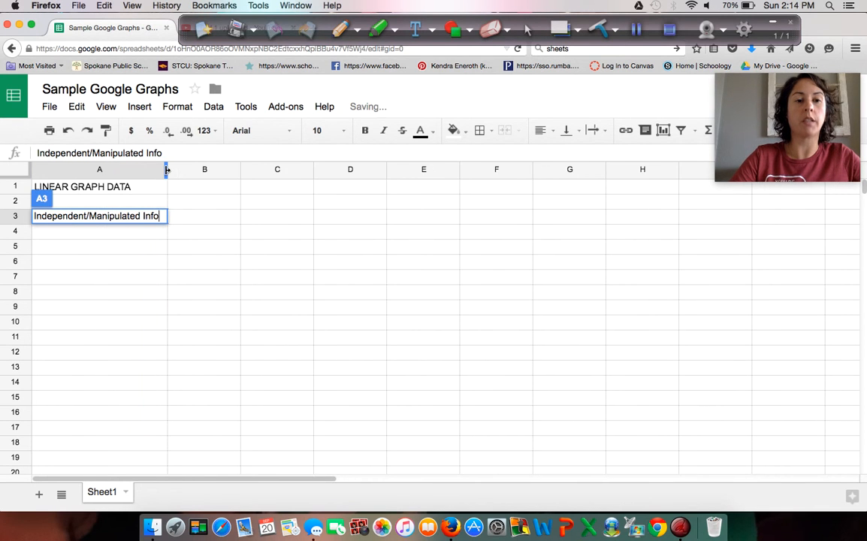
pyautogui.moveTo(241, 171); pyautogui.dragTo(326, 170)
pyautogui.click(183, 217)
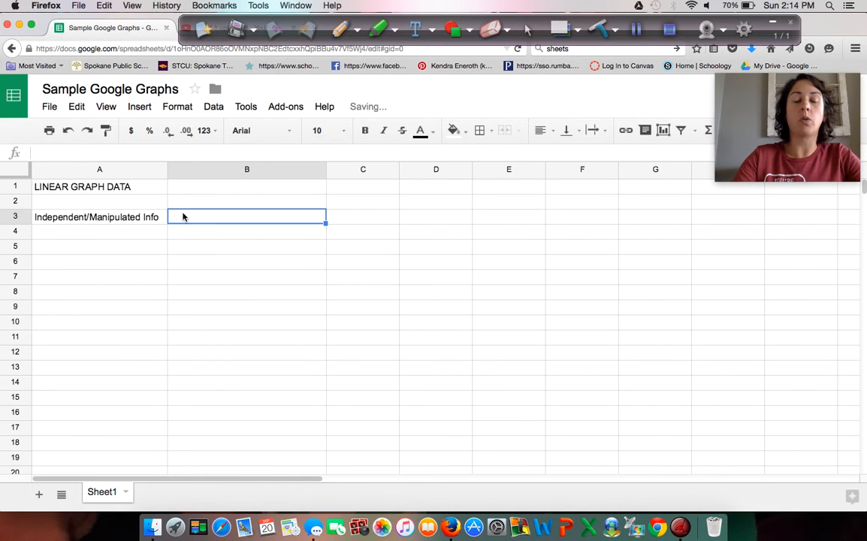
pyautogui.write('Dependent/Responding Data')
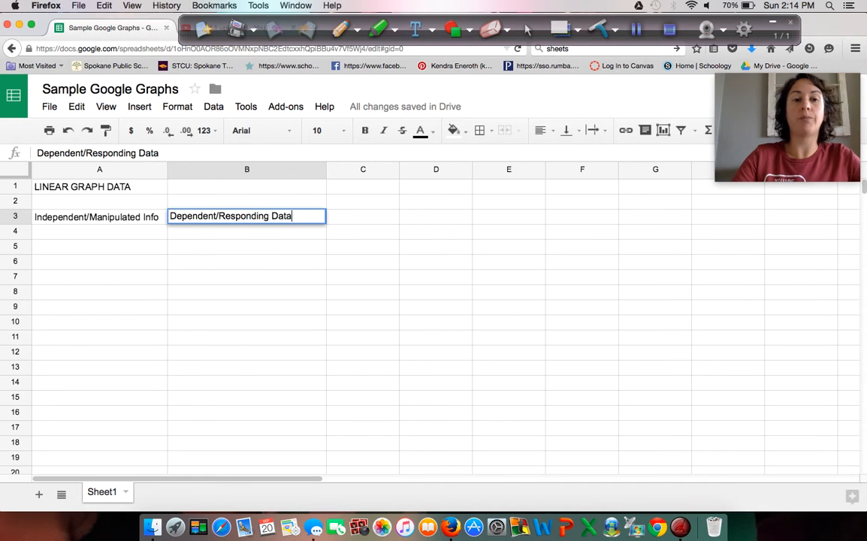
# Fill A4 to A8 under the independent variable heading with 0, 10, 20, 30 and 40.
pyautogui.click(88, 232)
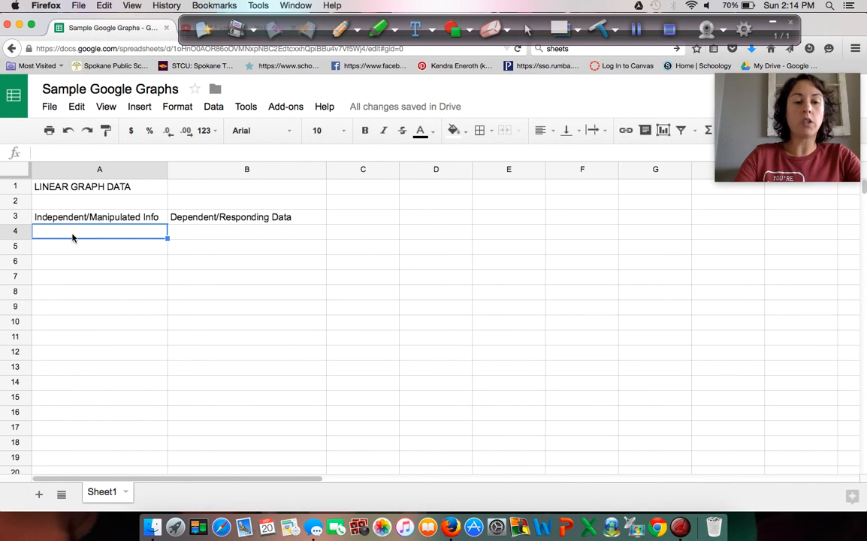
pyautogui.write('0')
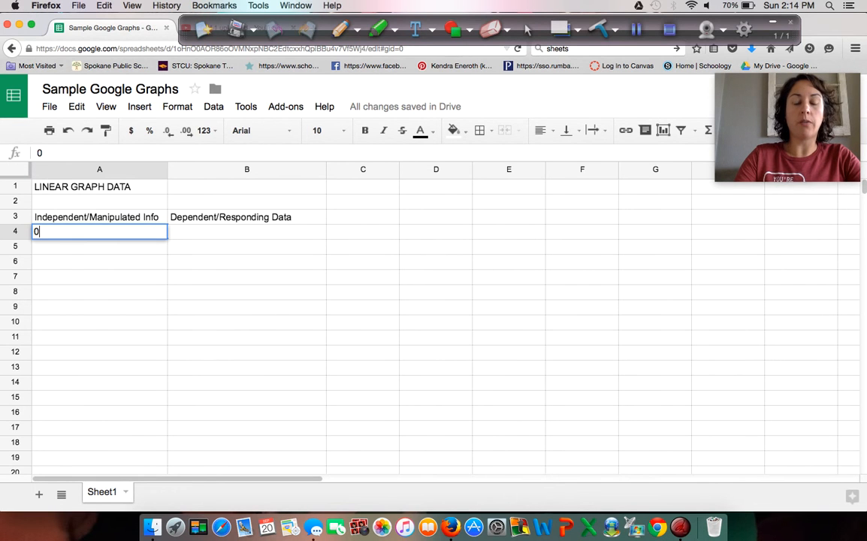
pyautogui.press('Return')
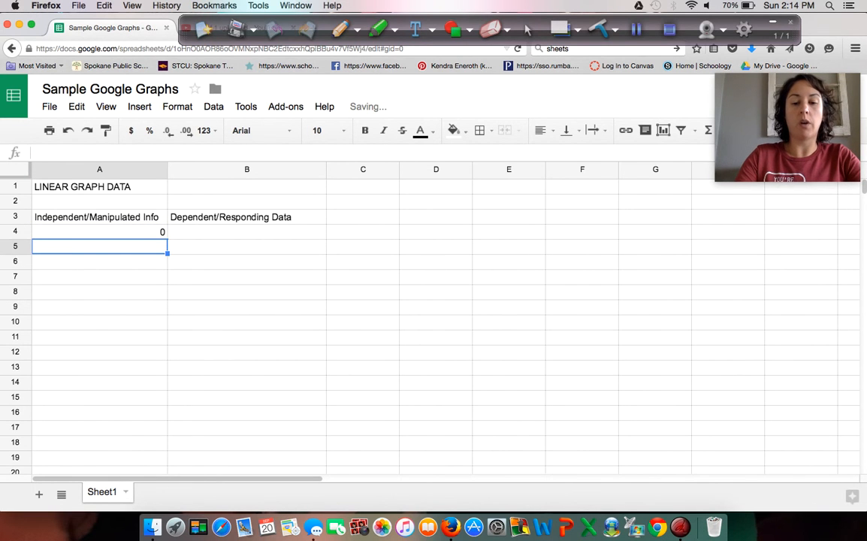
pyautogui.write('10')
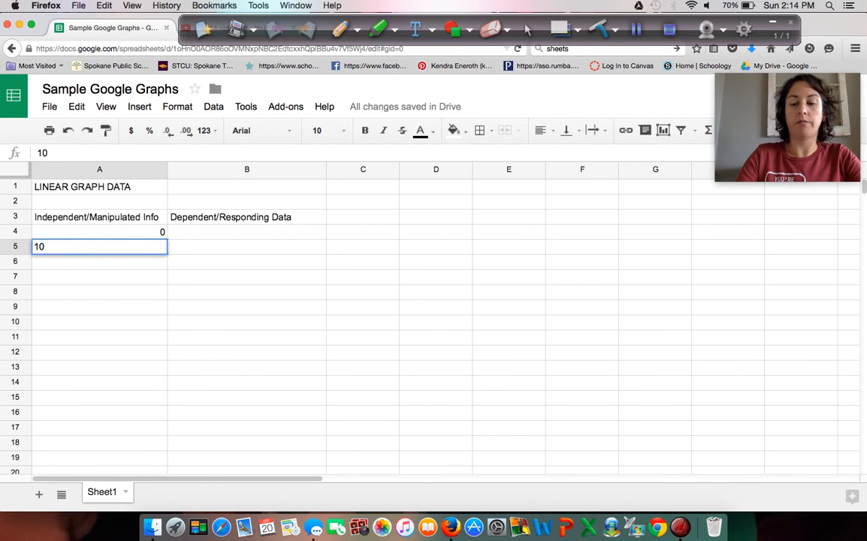
pyautogui.press('Return')
pyautogui.write('20')
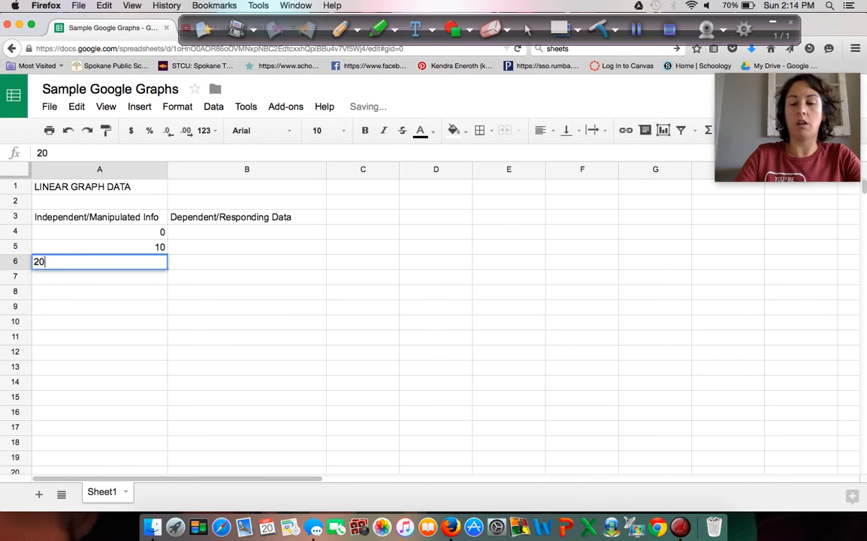
pyautogui.press('Return')
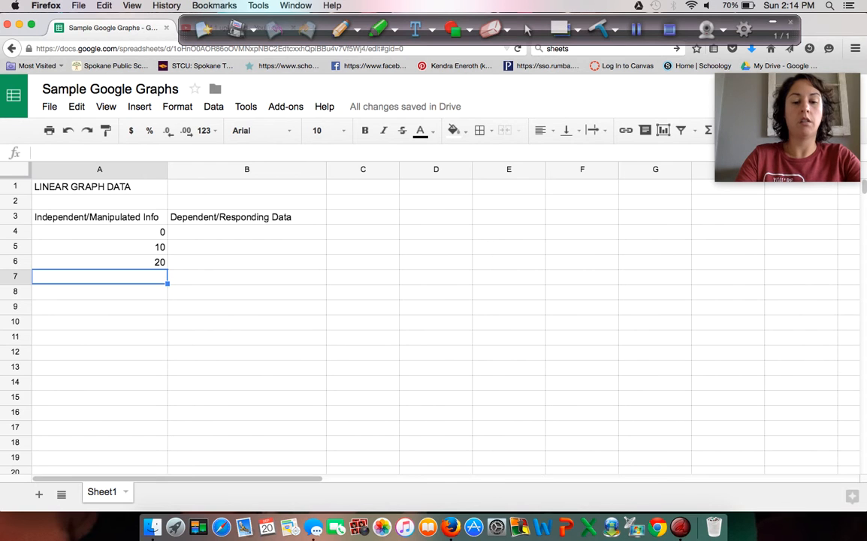
pyautogui.write('30')
pyautogui.press('Return')
pyautogui.write('40')
# Fill B4 to B8 under the dependent variable heading with 0, 4, 11, 27 and 35.
pyautogui.click(222, 236)
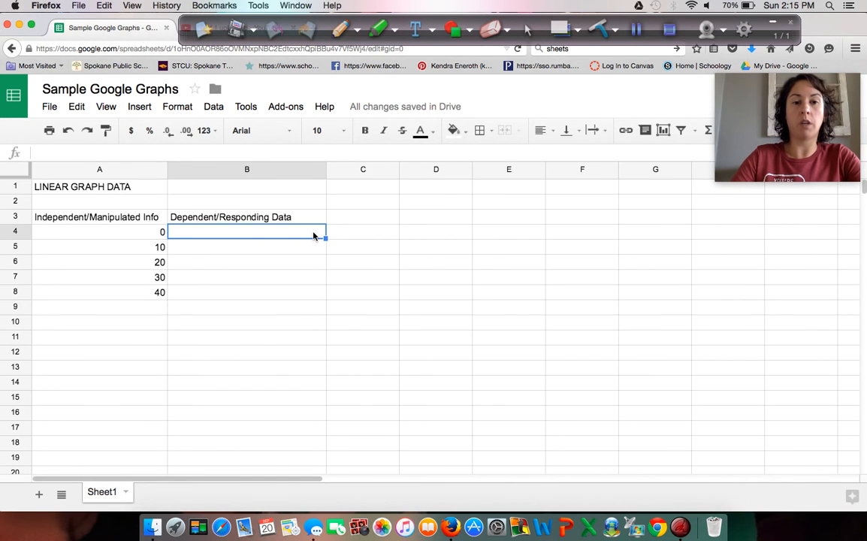
pyautogui.write('0')
pyautogui.press('Return')
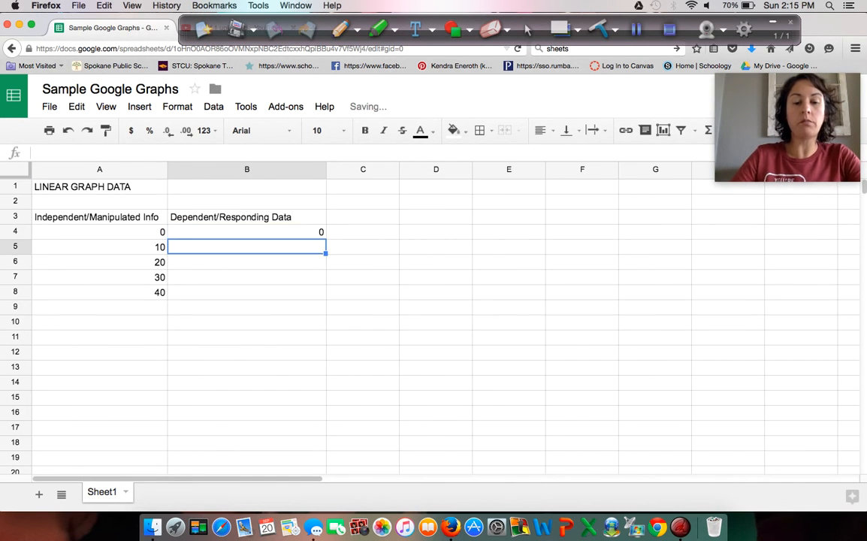
pyautogui.write('4')
pyautogui.press('Return')
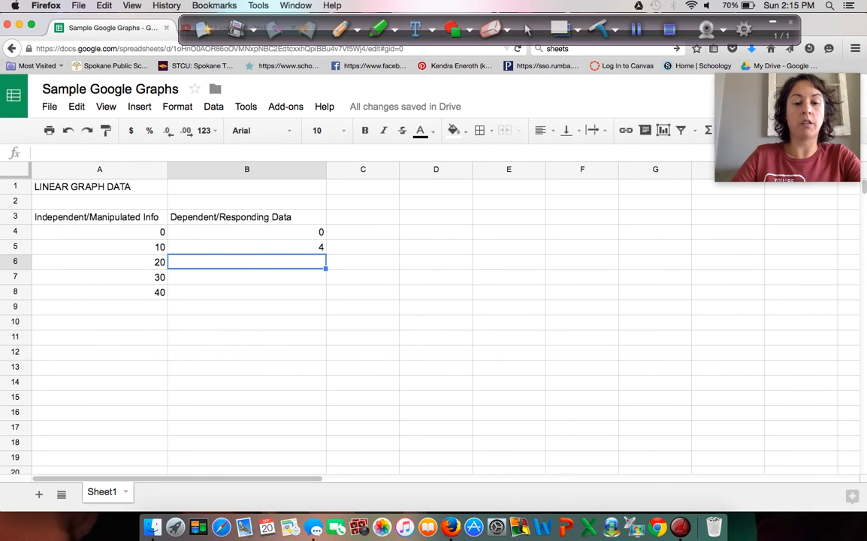
pyautogui.write('11')
pyautogui.press('Return')
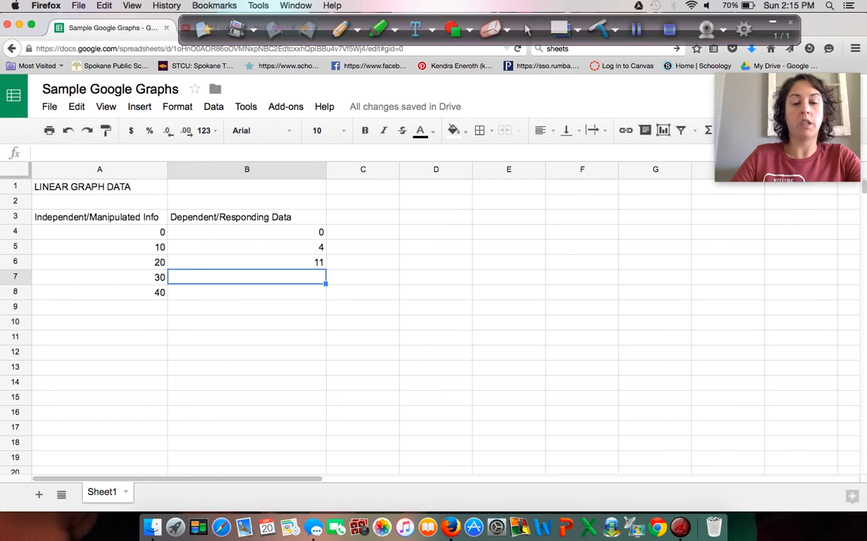
pyautogui.write('27')
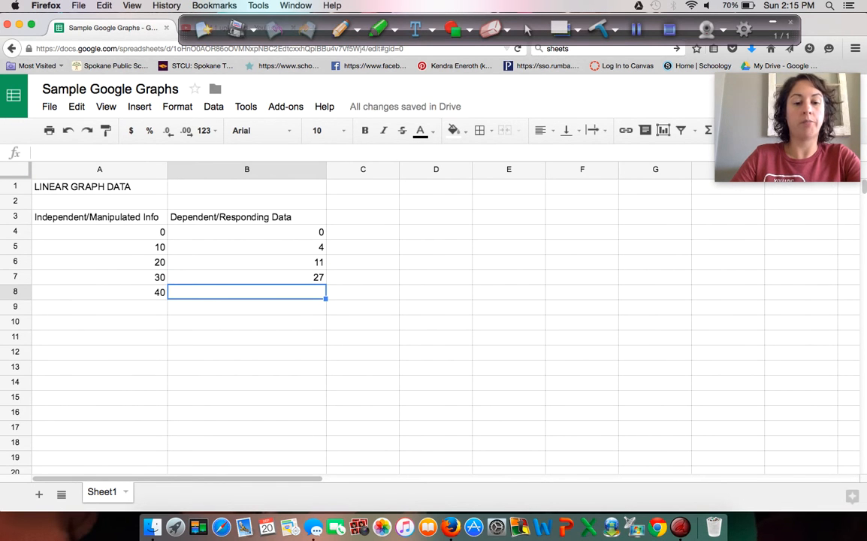
pyautogui.write('3')
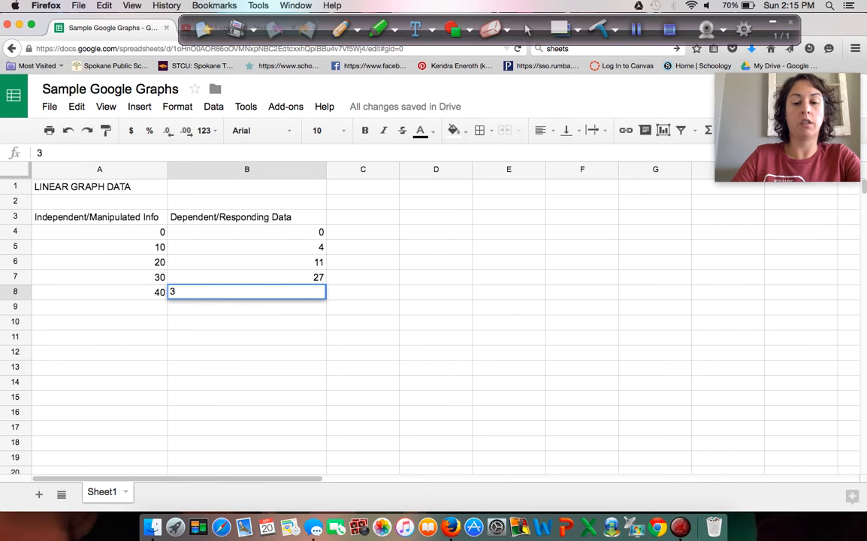
pyautogui.write('5')
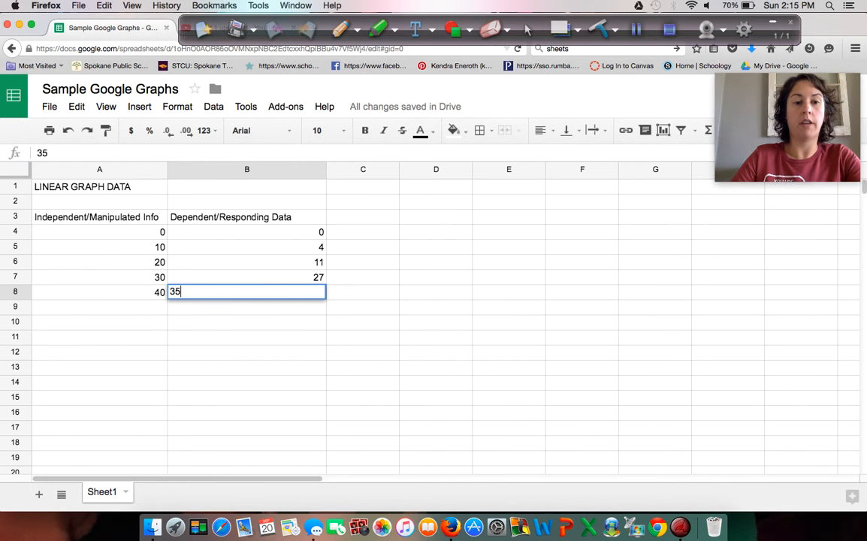
pyautogui.click(444, 351)
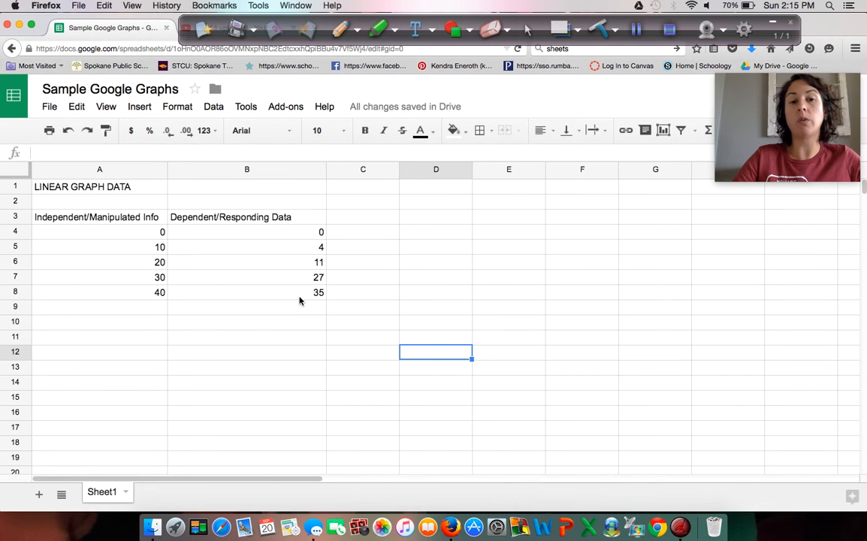
# Select the data range A4:B8, without the headings, and start inserting a chart from it.
pyautogui.moveTo(163, 233); pyautogui.dragTo(250, 298)
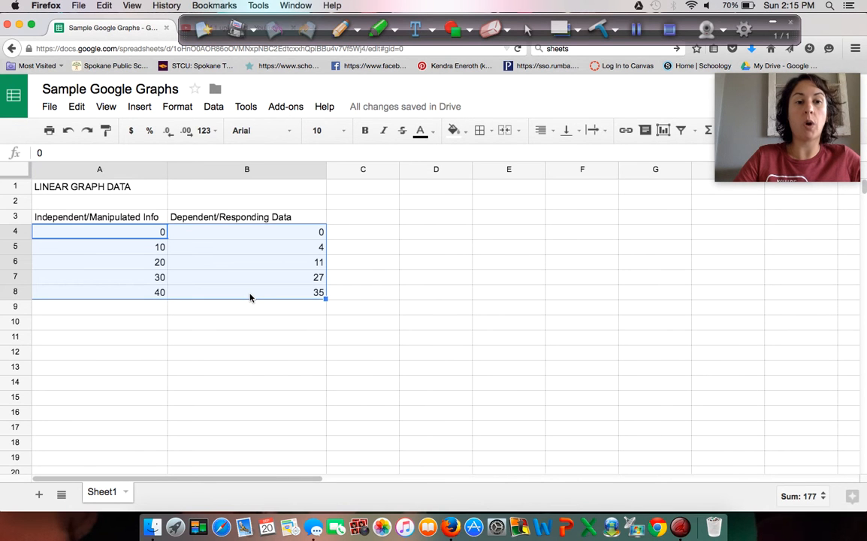
pyautogui.click(167, 233)
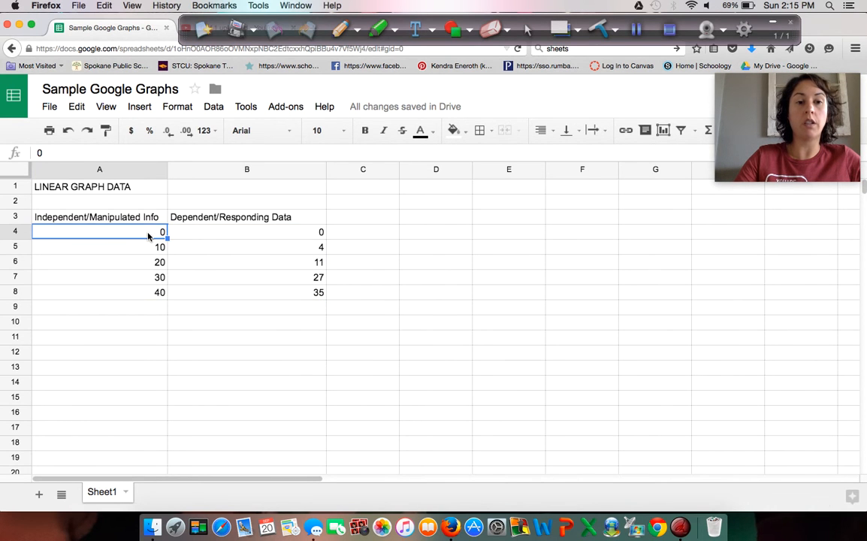
pyautogui.moveTo(166, 233); pyautogui.dragTo(300, 296)
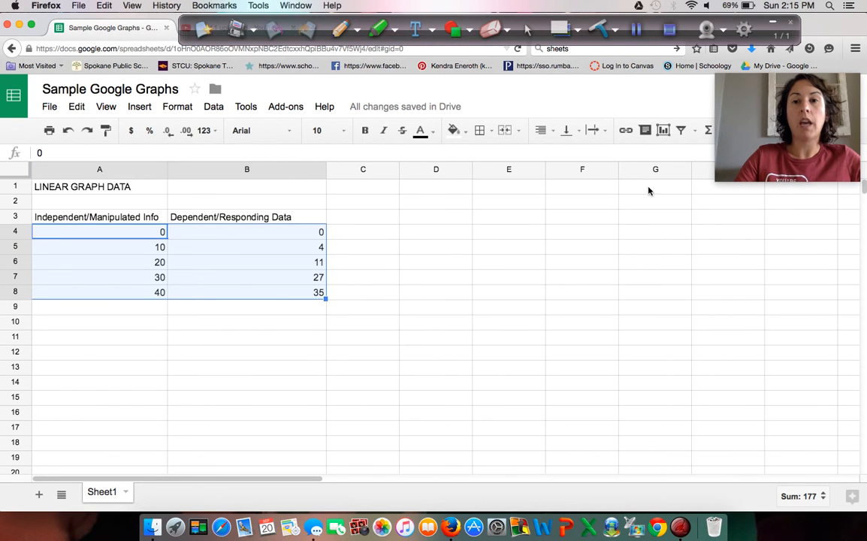
pyautogui.click(662, 133)
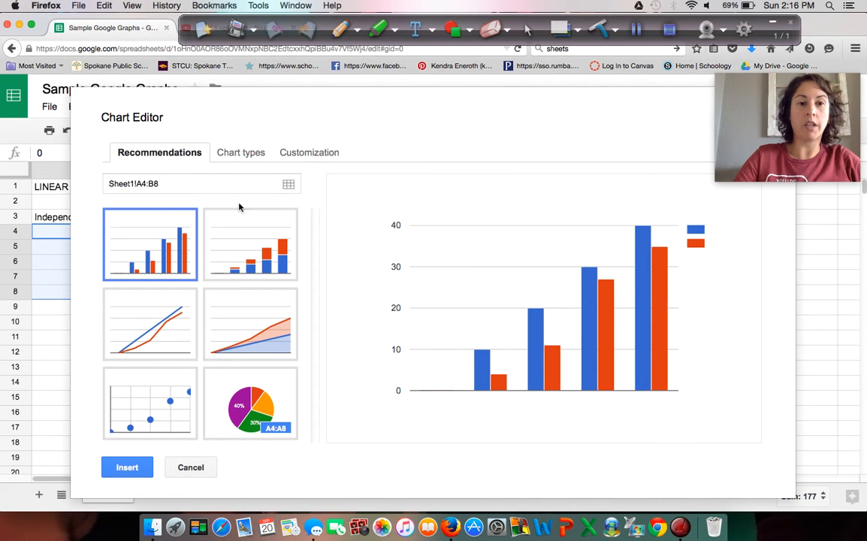
# Set the chart type to the plain scatter chart for the A4:B8 data.
pyautogui.click(246, 155)
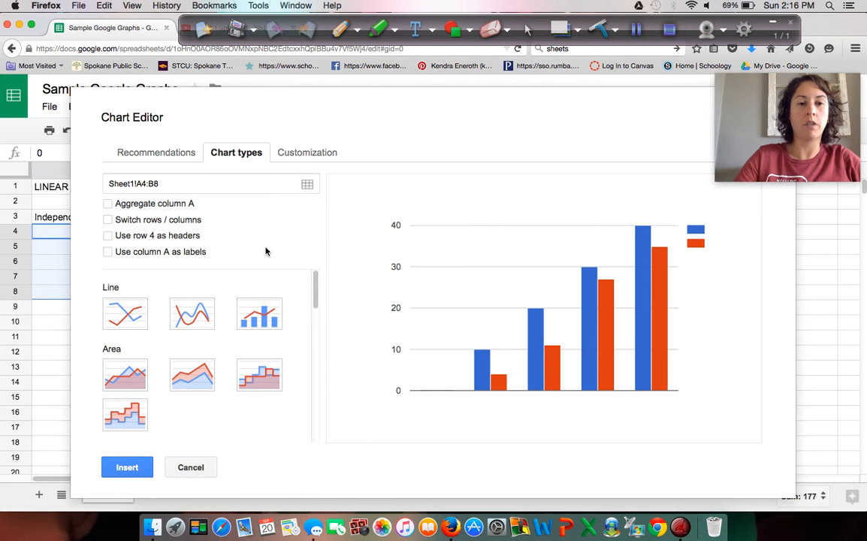
pyautogui.scroll(-8, 306, 321)
pyautogui.scroll(-5, 228, 343)
pyautogui.scroll(4, 244, 354)
pyautogui.scroll(1, 244, 354)
pyautogui.scroll(-1, 244, 354)
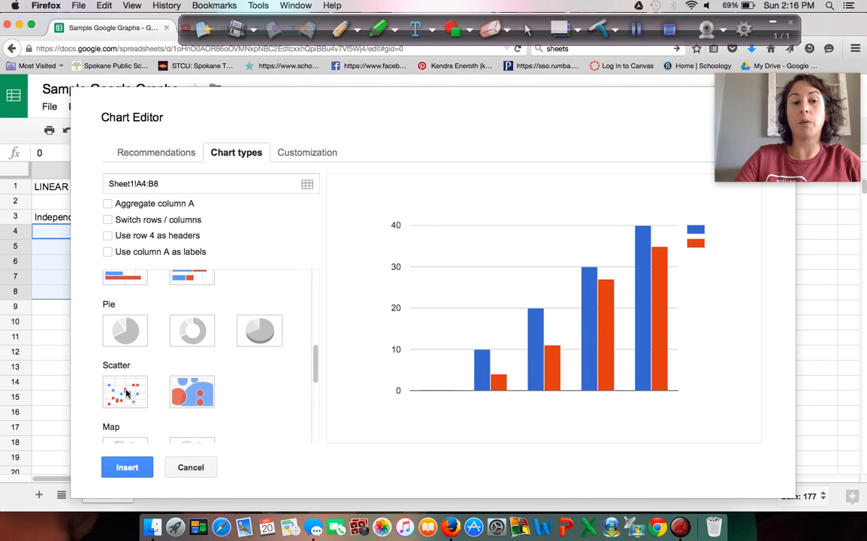
pyautogui.click(126, 392)
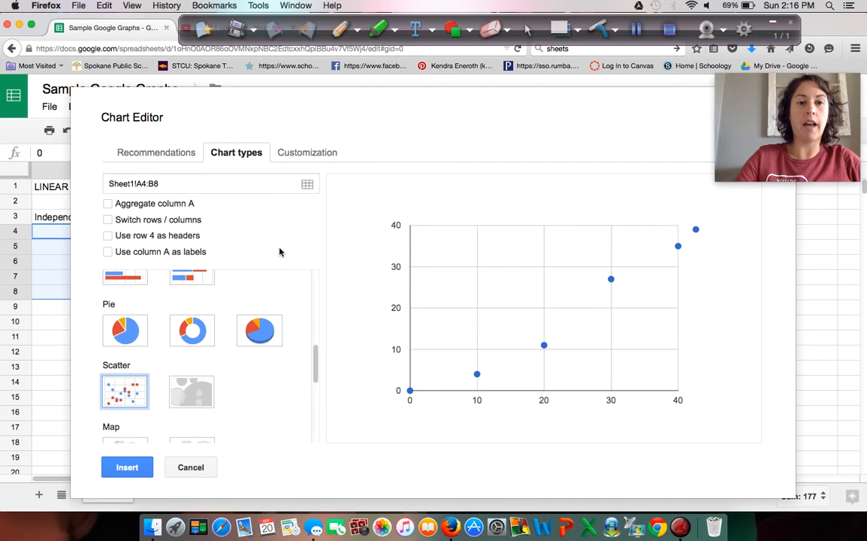
# Give the scatter chart the title "Figure 1: Describe what this graph represents.".
pyautogui.click(316, 156)
pyautogui.click(213, 249)
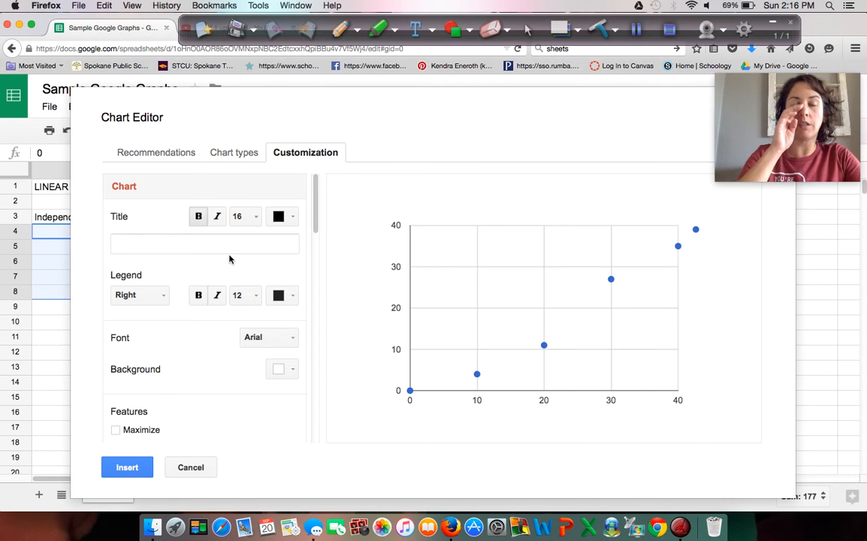
pyautogui.write('T')
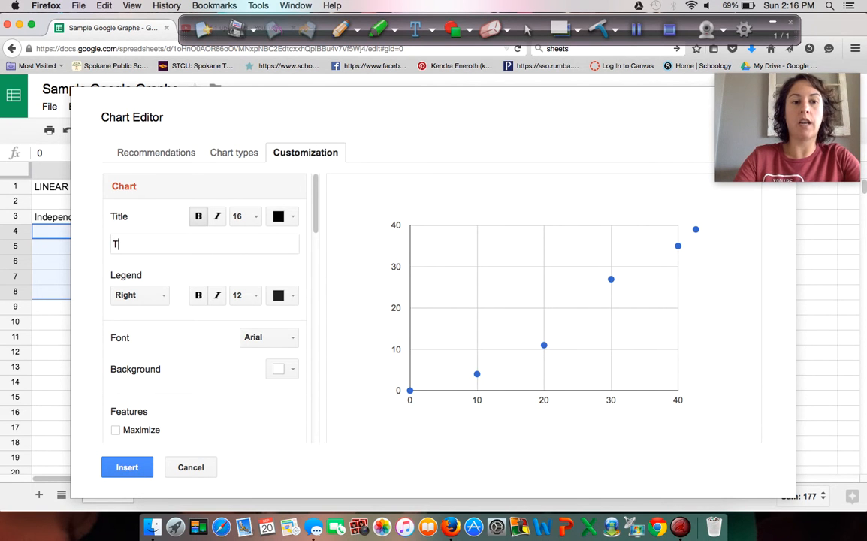
pyautogui.write('Figure 1')
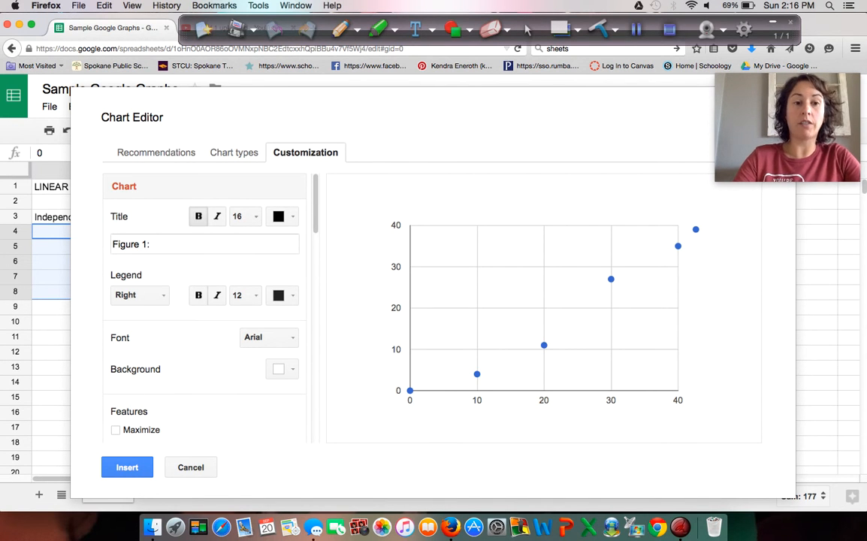
pyautogui.write(': D')
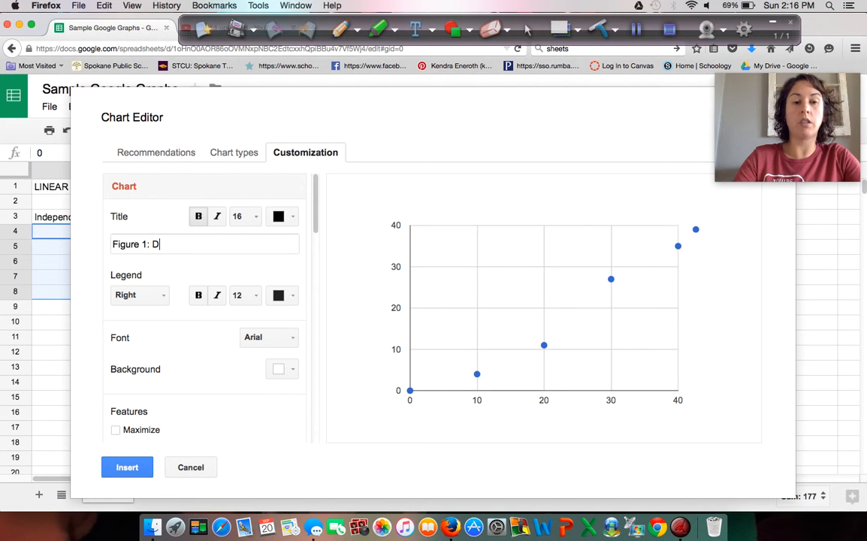
pyautogui.write('escribe wh')
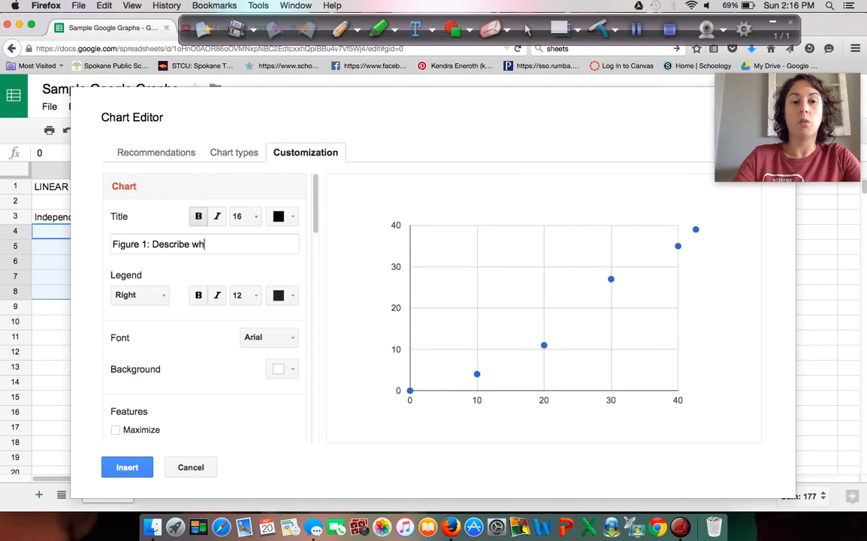
pyautogui.write('at this')
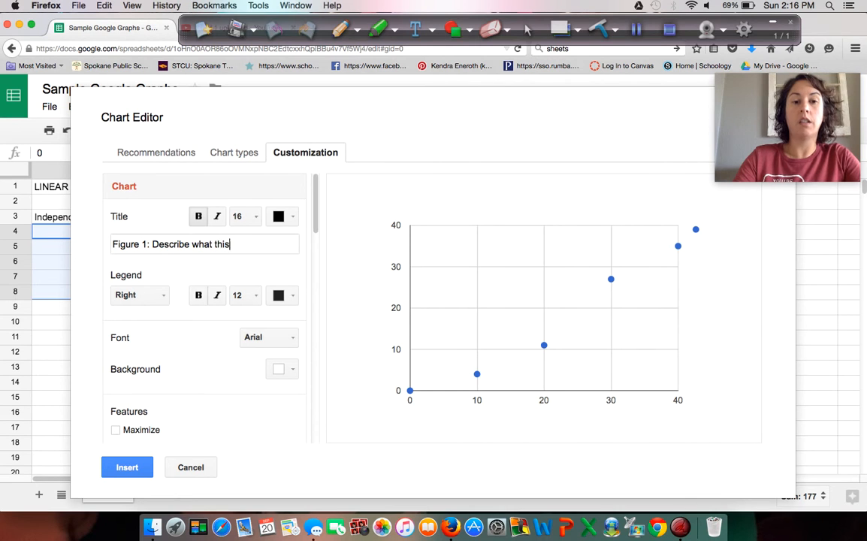
pyautogui.write(' graph rep')
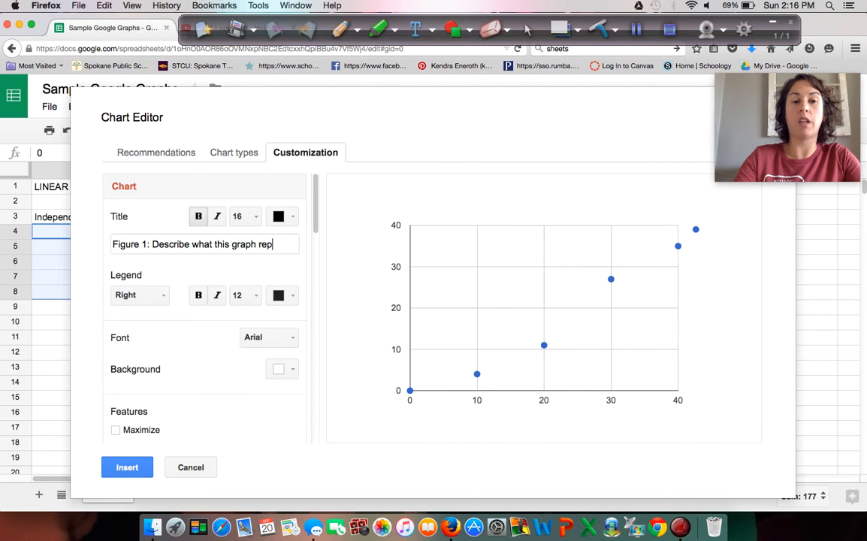
pyautogui.write('resents')
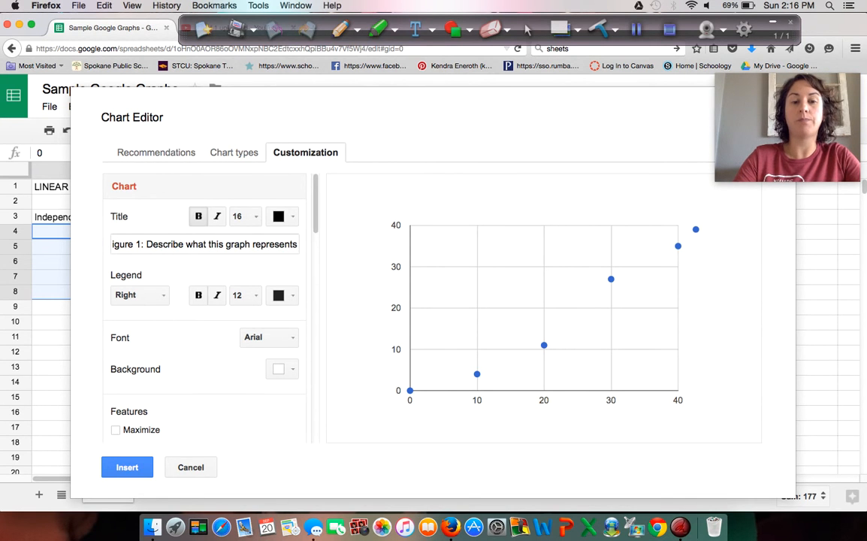
pyautogui.write('.')
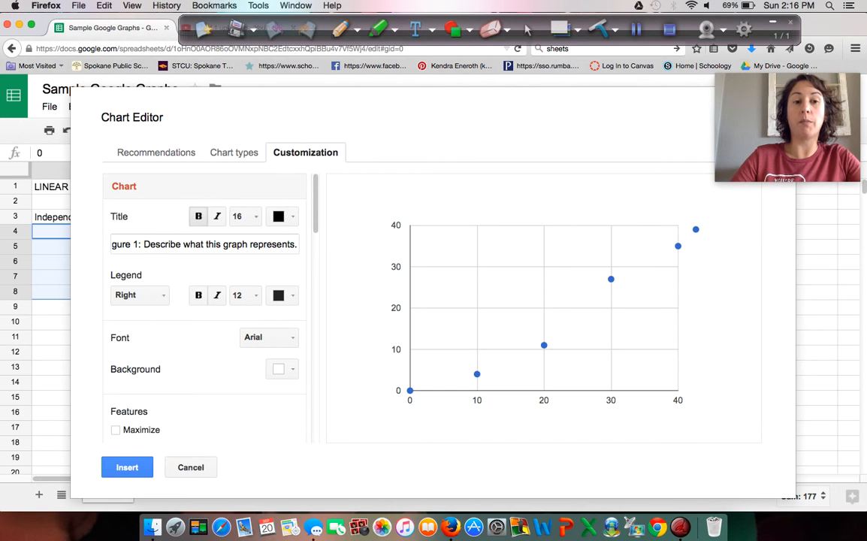
# Set the horizontal axis title of the chart to "Description (unit)".
pyautogui.scroll(-5, 200, 326)
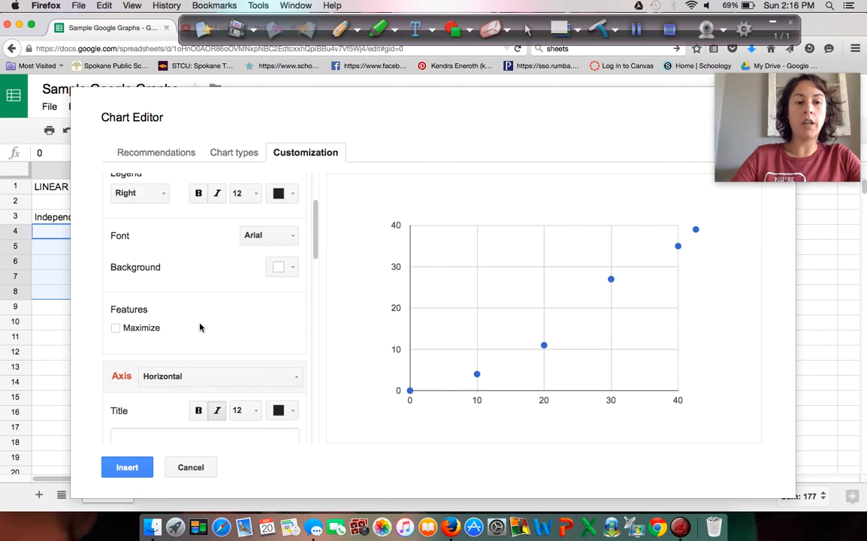
pyautogui.scroll(-2, 200, 328)
pyautogui.scroll(-2, 235, 304)
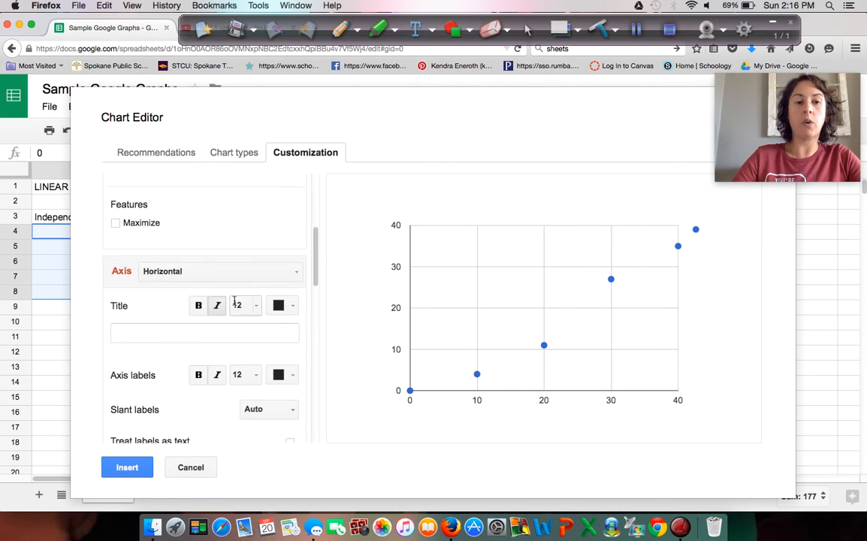
pyautogui.click(168, 333)
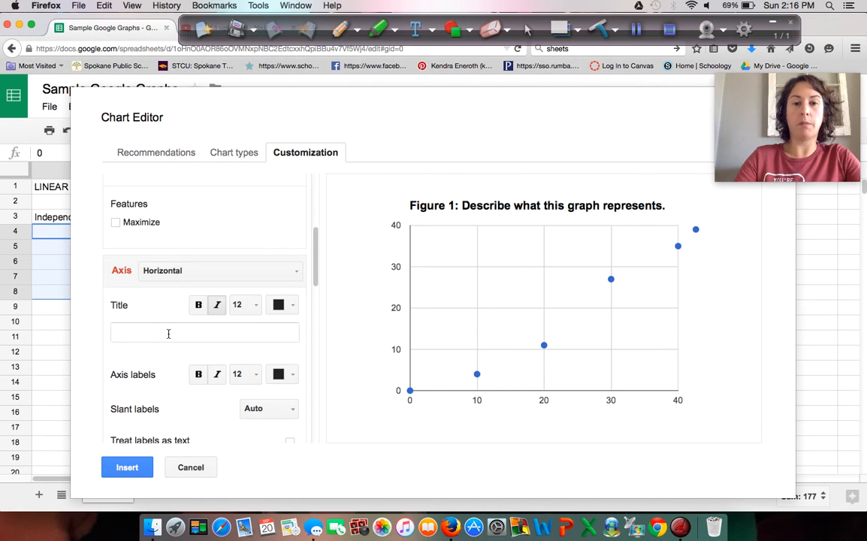
pyautogui.write('M')
pyautogui.press('BackSpace')
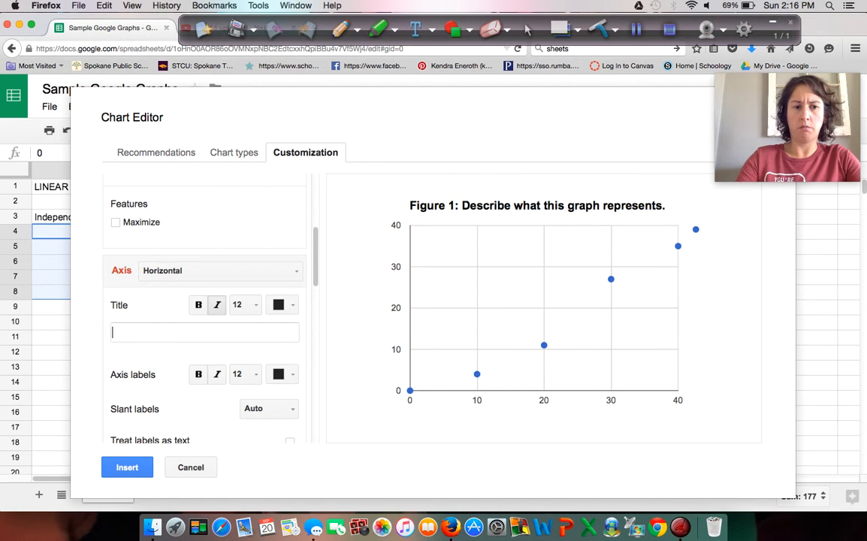
pyautogui.write('Descrip')
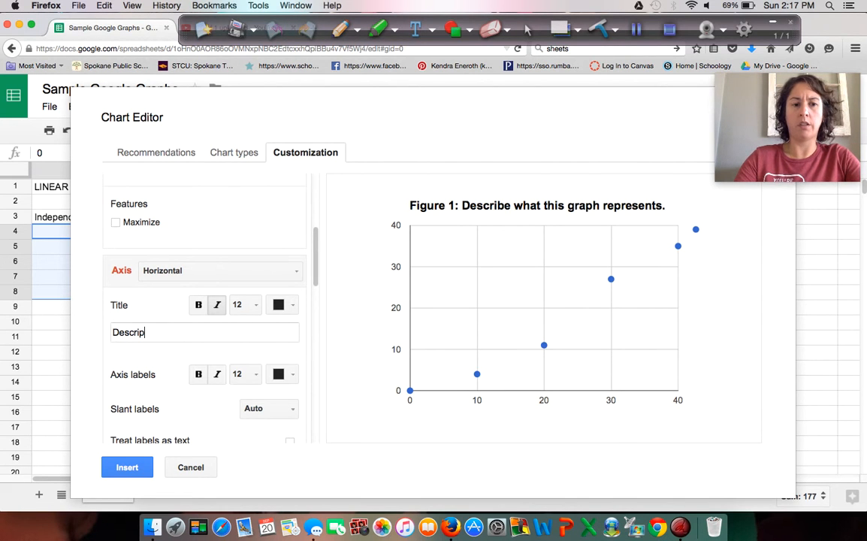
pyautogui.write('tion (')
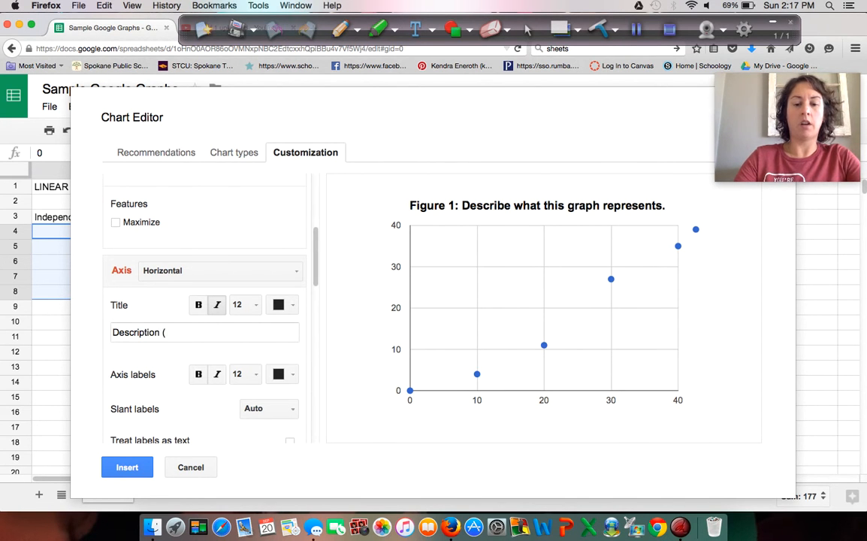
pyautogui.write('unit')
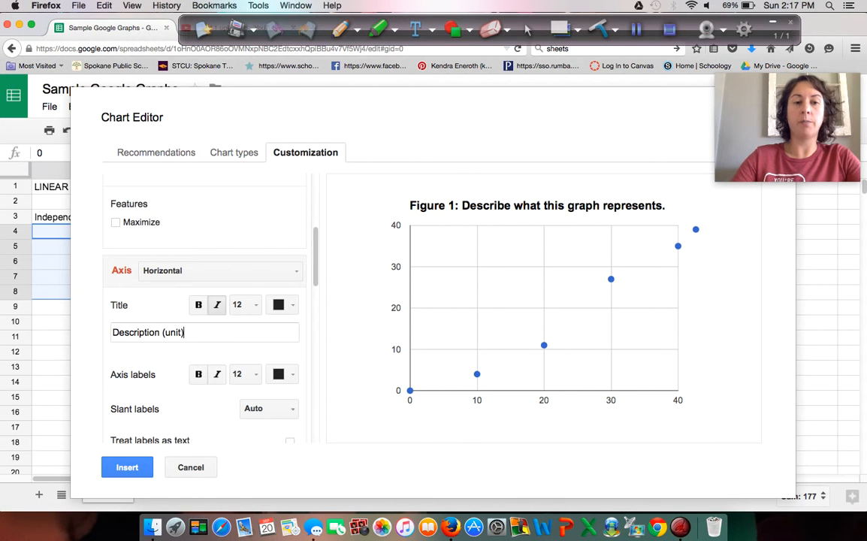
# Switch to the left vertical axis settings and set that axis title to "Description (unit)".
pyautogui.click(300, 274)
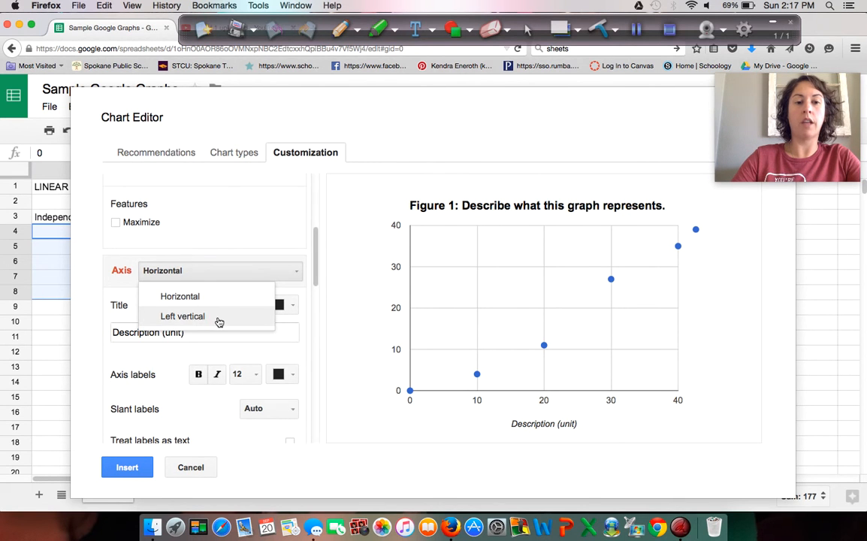
pyautogui.click(219, 322)
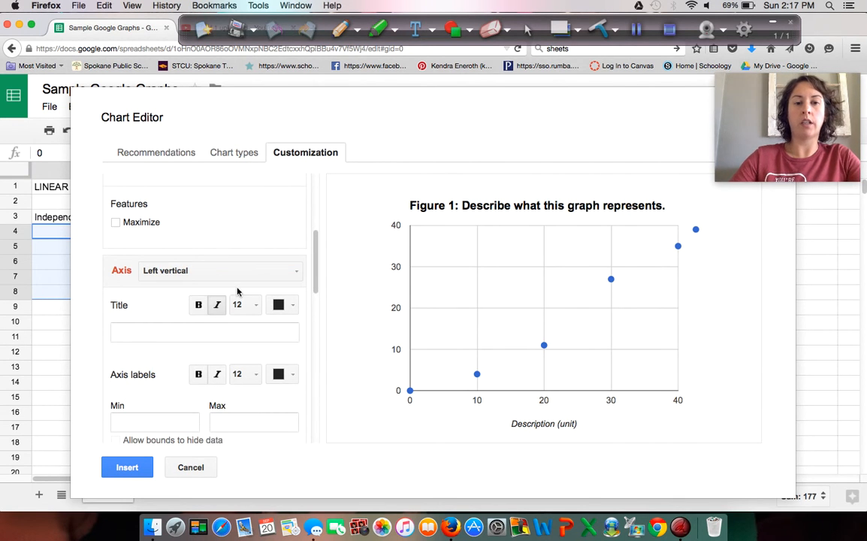
pyautogui.click(297, 276)
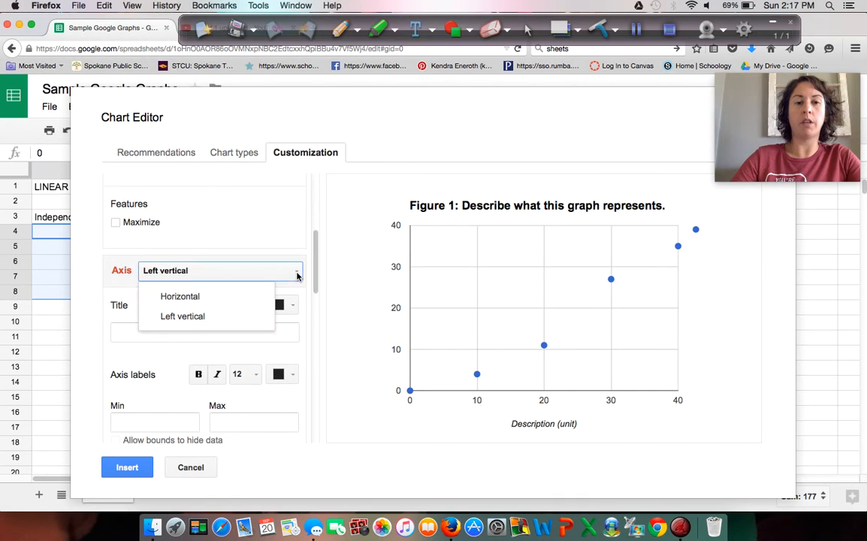
pyautogui.click(205, 318)
pyautogui.click(195, 329)
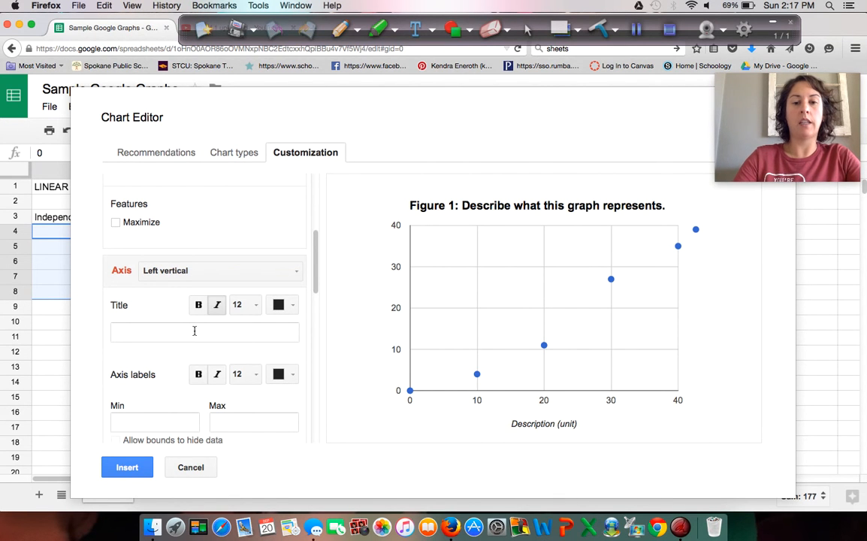
pyautogui.write('Description ')
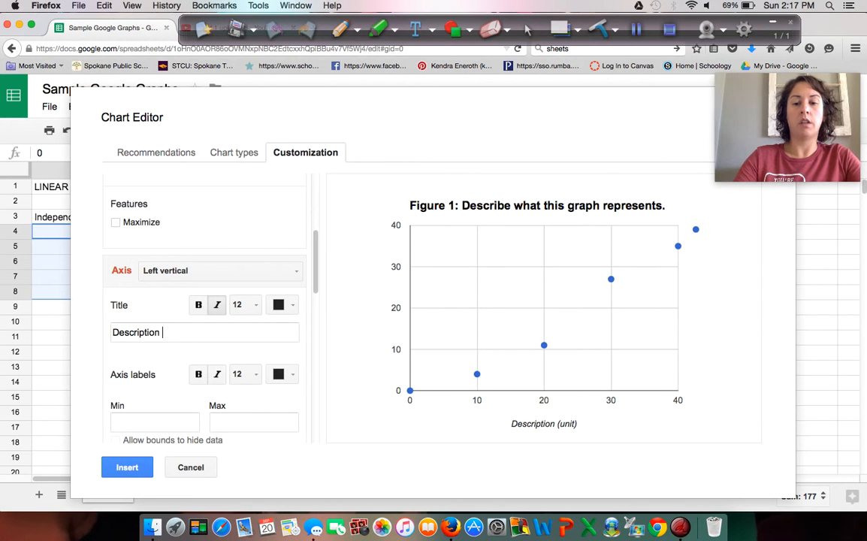
pyautogui.write('(unit)')
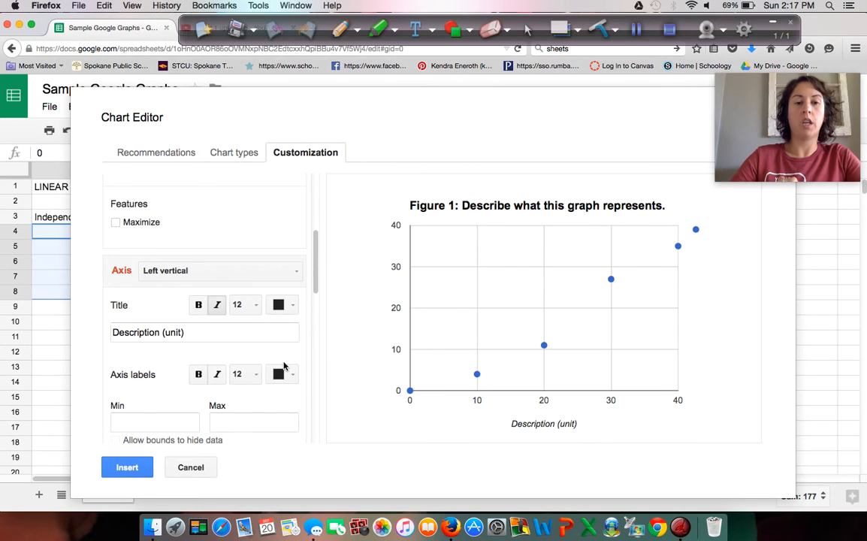
# Add a Linear trendline to Data series 1 of the scatter chart.
pyautogui.scroll(-3, 284, 366)
pyautogui.scroll(-3, 284, 366)
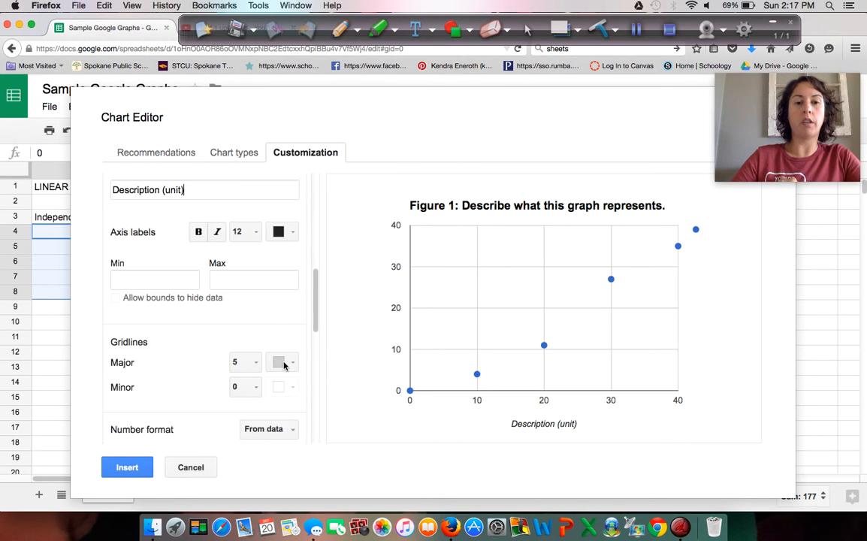
pyautogui.scroll(-8, 285, 366)
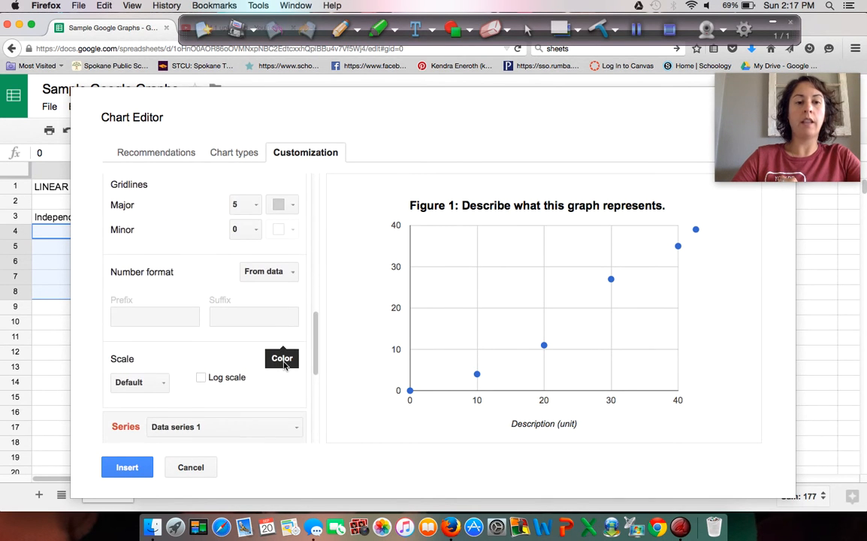
pyautogui.scroll(-3, 284, 366)
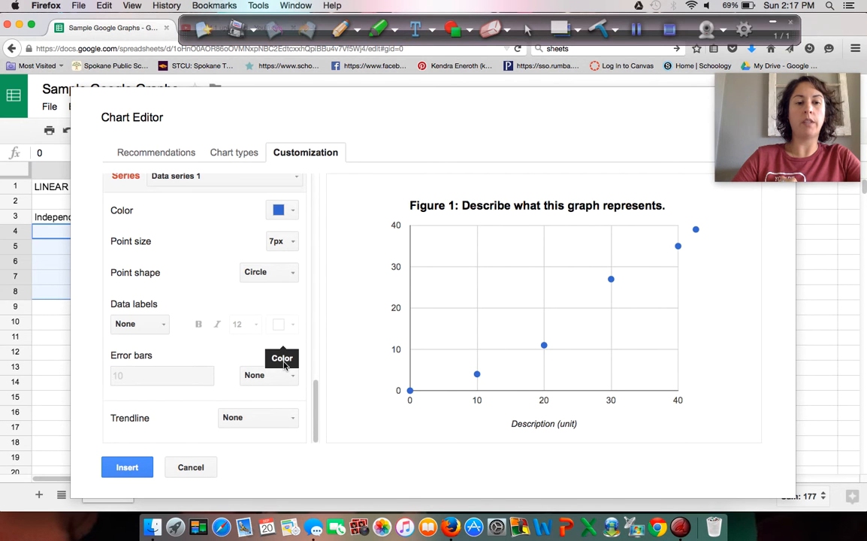
pyautogui.click(287, 422)
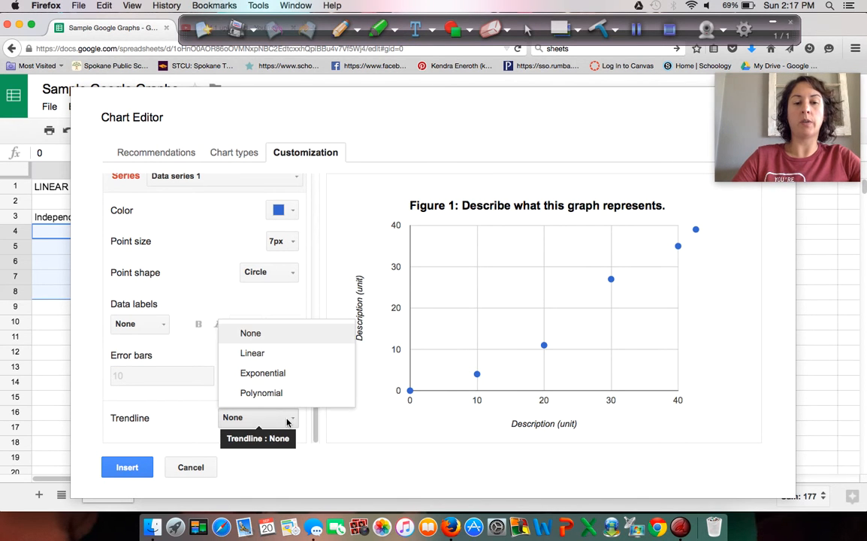
pyautogui.click(271, 361)
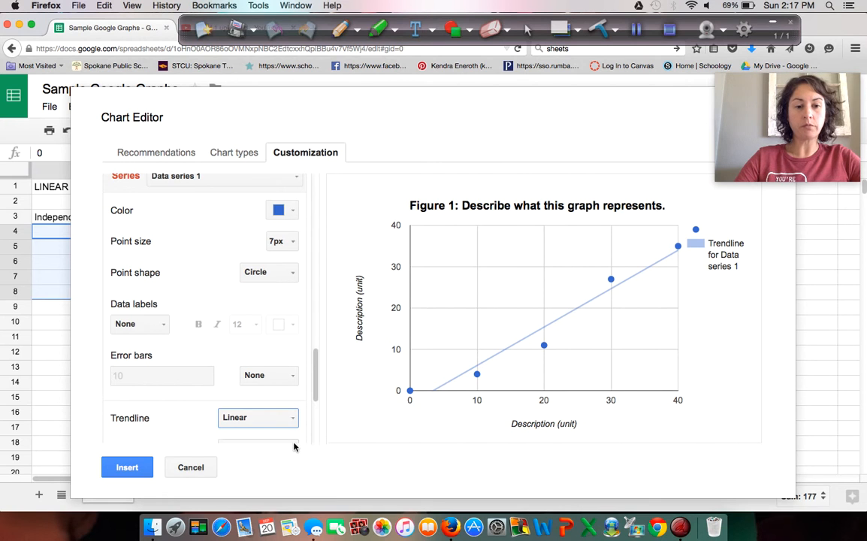
pyautogui.scroll(-3, 289, 381)
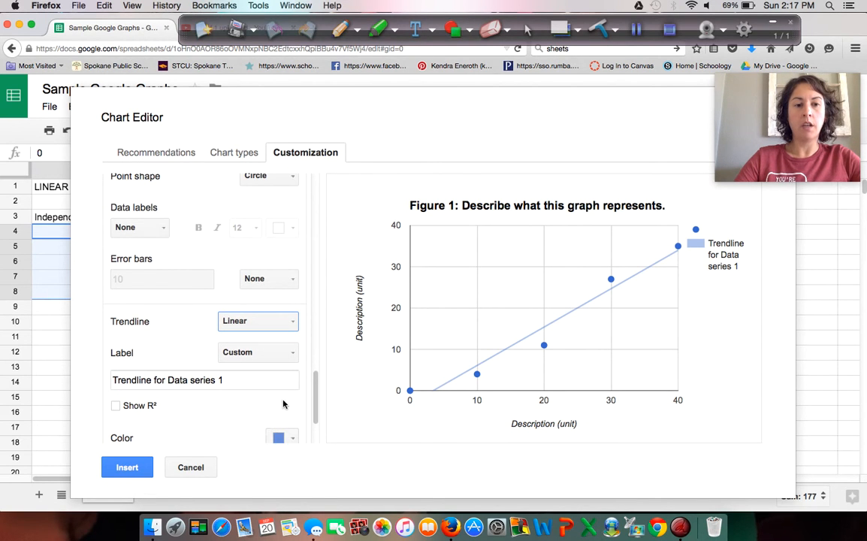
# Label the linear trendline with its equation and insert the scatter chart into the sheet.
pyautogui.click(290, 357)
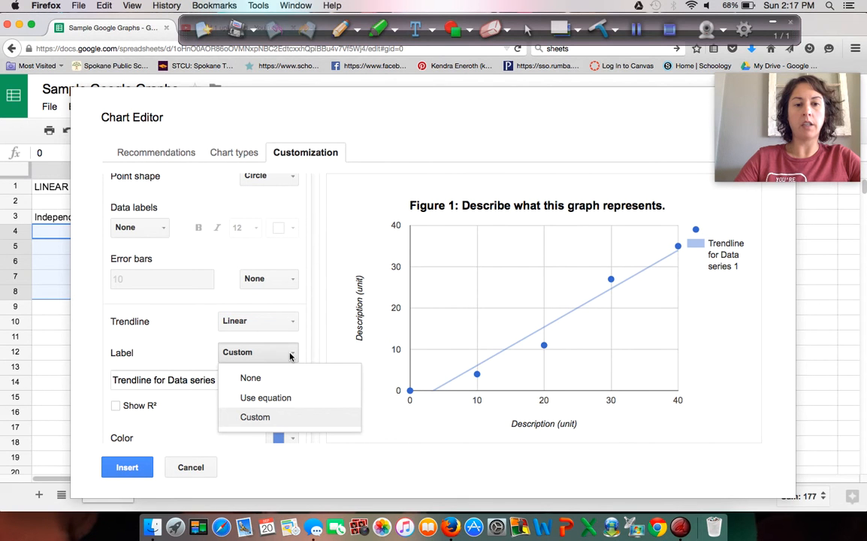
pyautogui.click(277, 399)
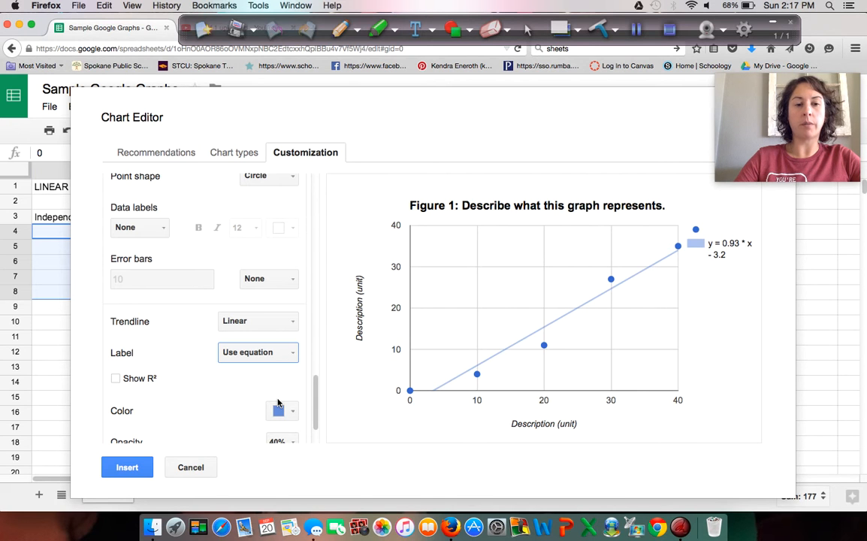
pyautogui.scroll(-2, 315, 434)
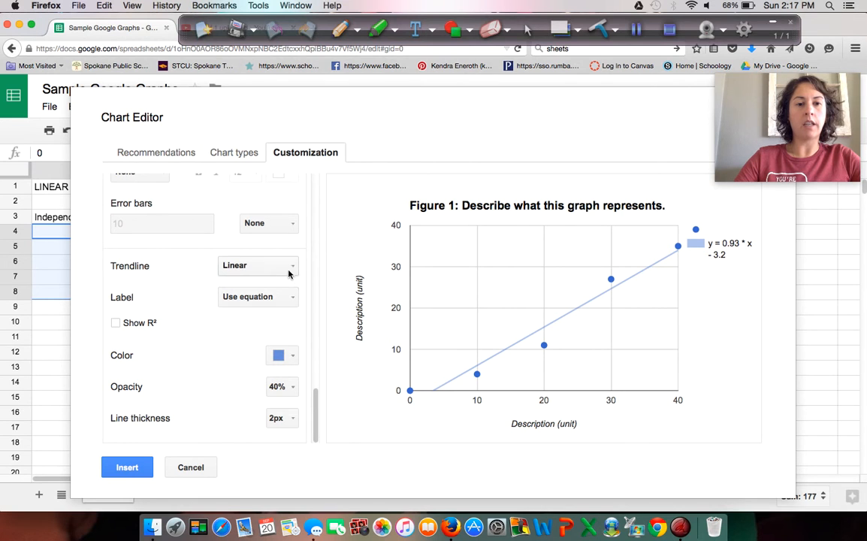
pyautogui.click(289, 299)
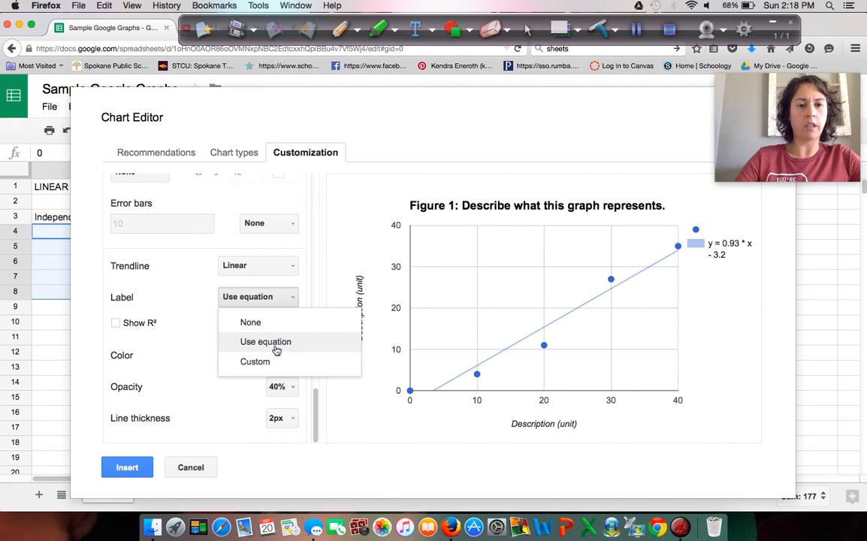
pyautogui.click(213, 366)
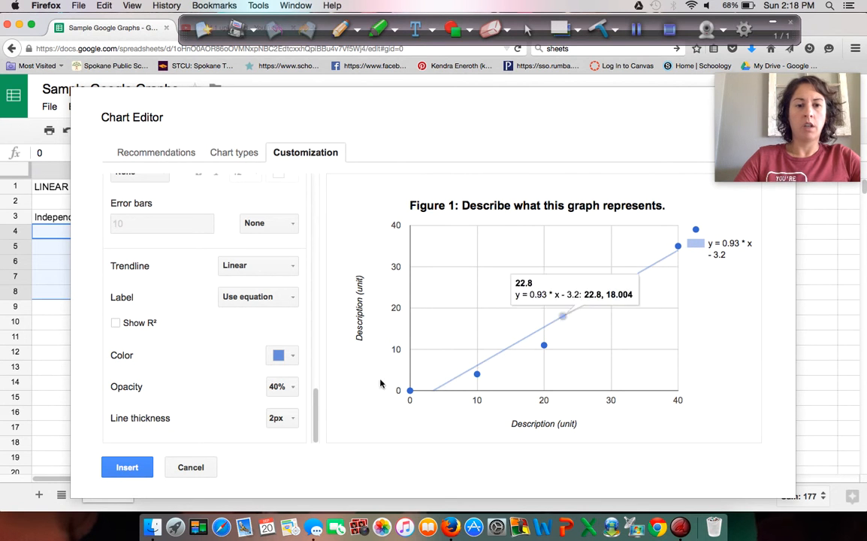
pyautogui.click(127, 468)
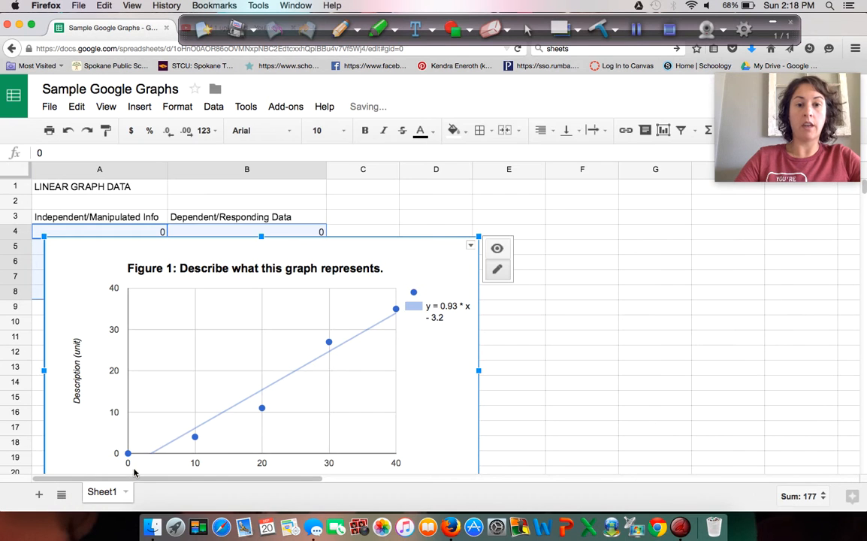
# Move the scatter chart beside the data, starting at column C, and set its legend position to Bottom.
pyautogui.moveTo(384, 243); pyautogui.dragTo(667, 192)
pyautogui.click(722, 260)
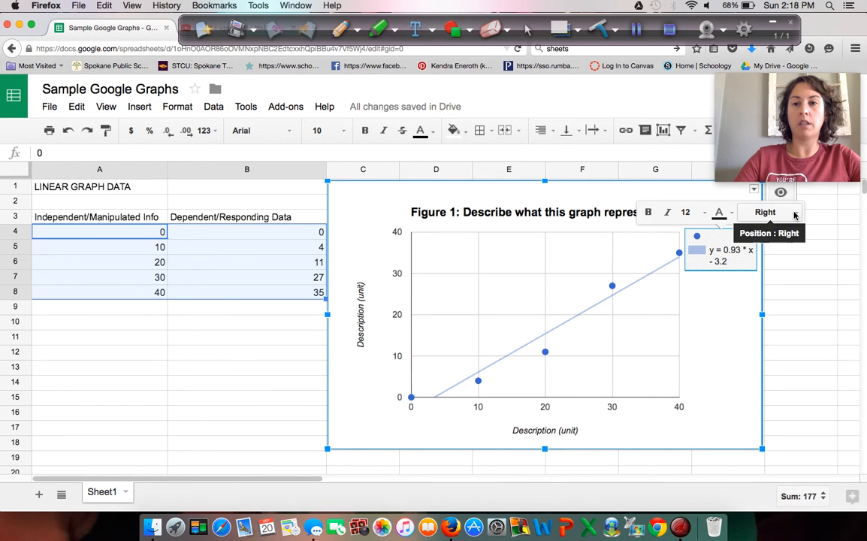
pyautogui.click(765, 212)
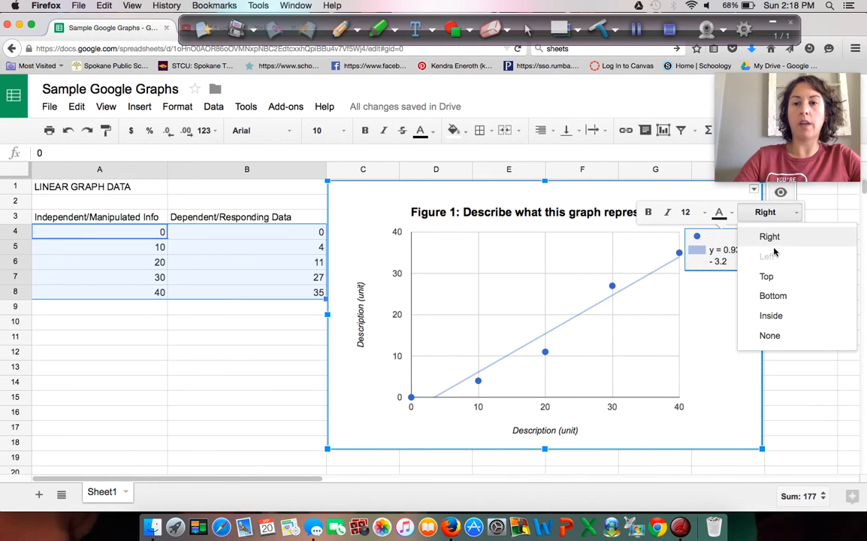
pyautogui.click(777, 304)
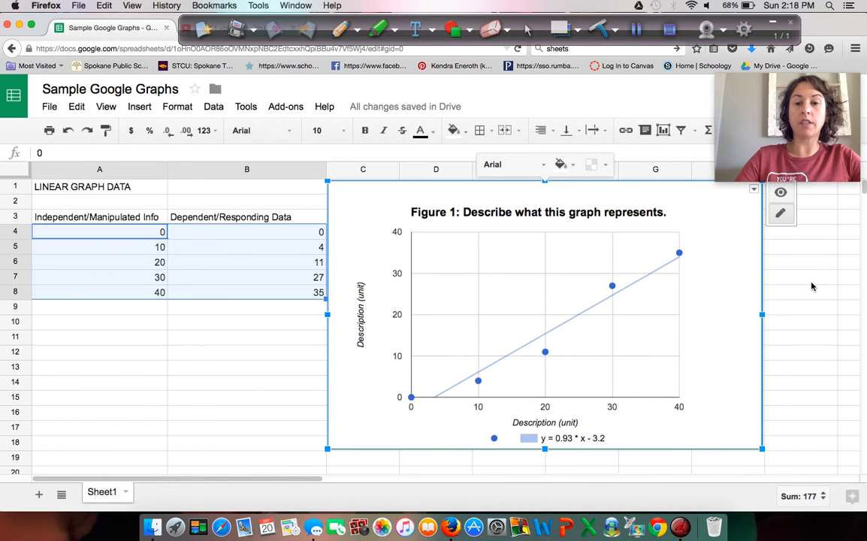
# Enter the heading "COLUMN GRAPH" in cell A19 below the linear graph data.
pyautogui.scroll(-5, 812, 286)
pyautogui.scroll(5, 812, 286)
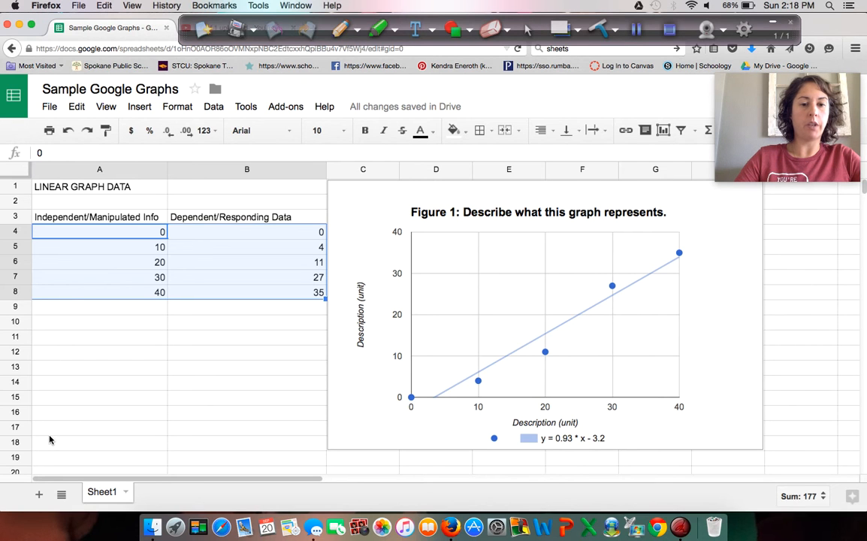
pyautogui.click(49, 463)
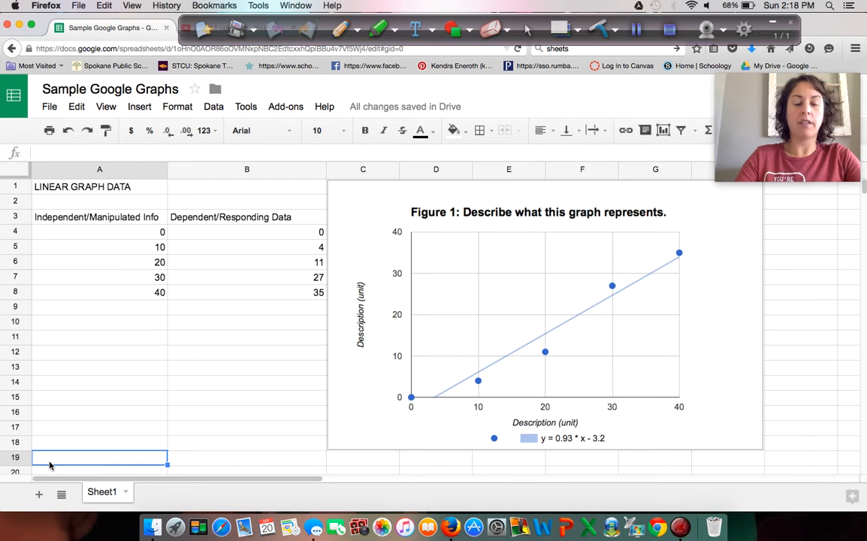
pyautogui.write('COLUMN GRAPH')
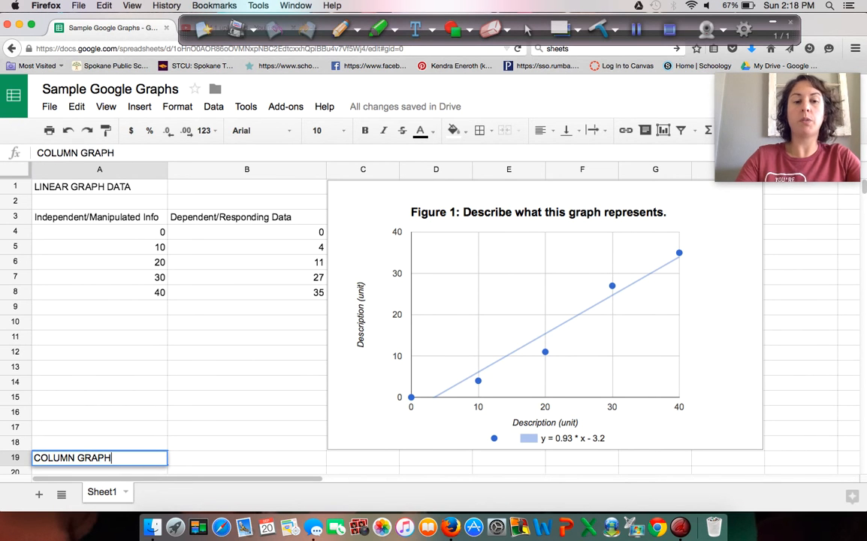
pyautogui.click(620, 471)
# Enter the column headers "Independent Variable Info" in A20 and "Dependent Variable Data" in B20.
pyautogui.scroll(-1, 842, 355)
pyautogui.scroll(-5, 842, 355)
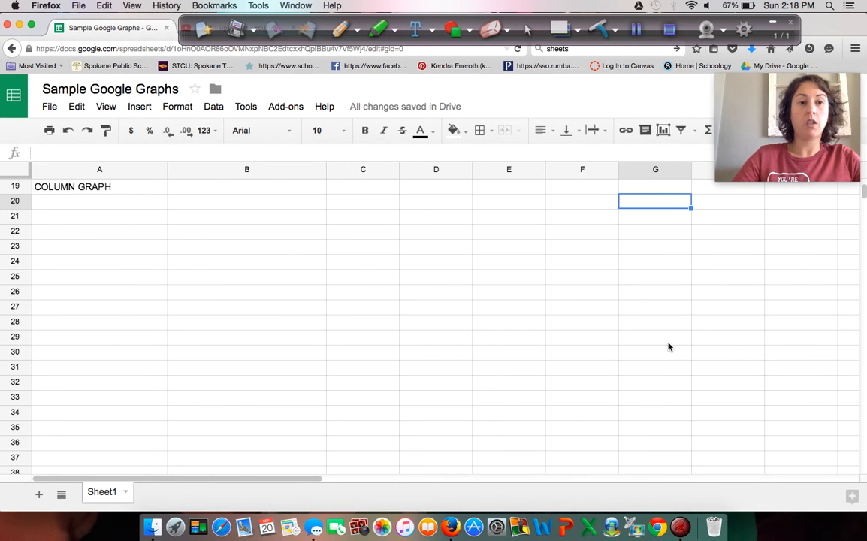
pyautogui.click(96, 201)
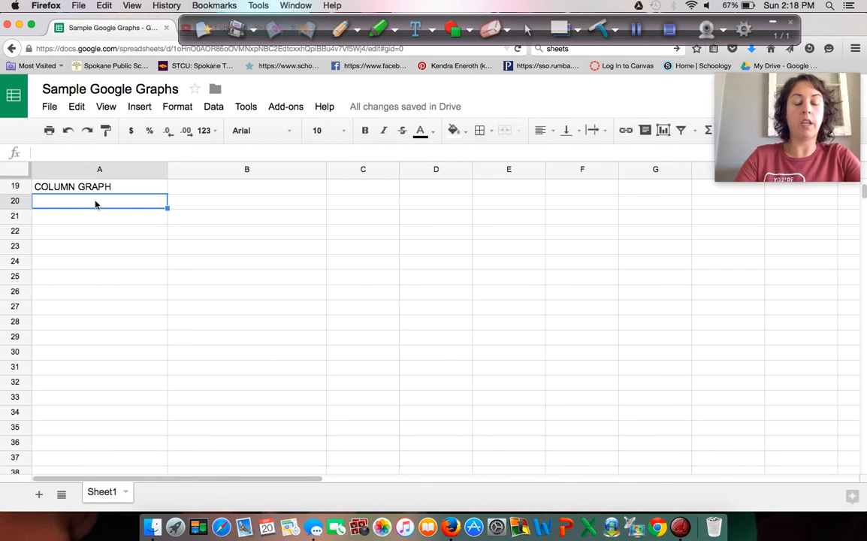
pyautogui.write('Indepe')
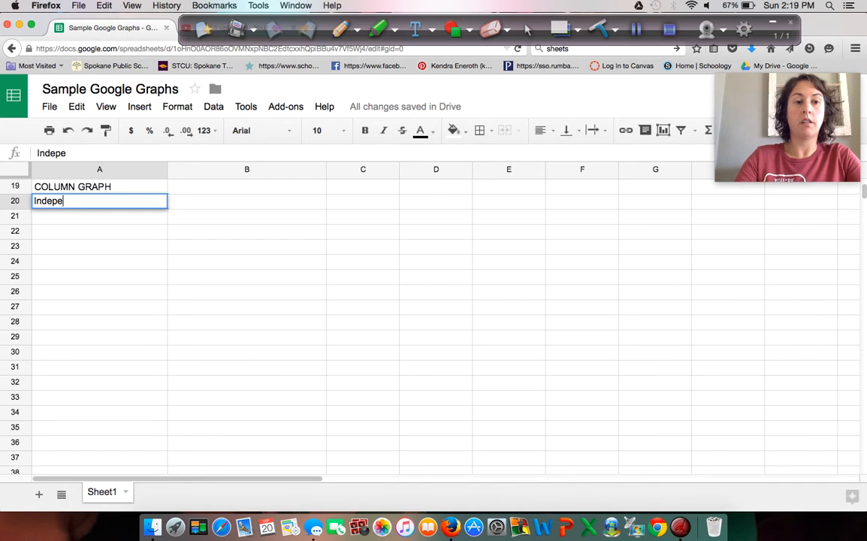
pyautogui.write('ndent Va')
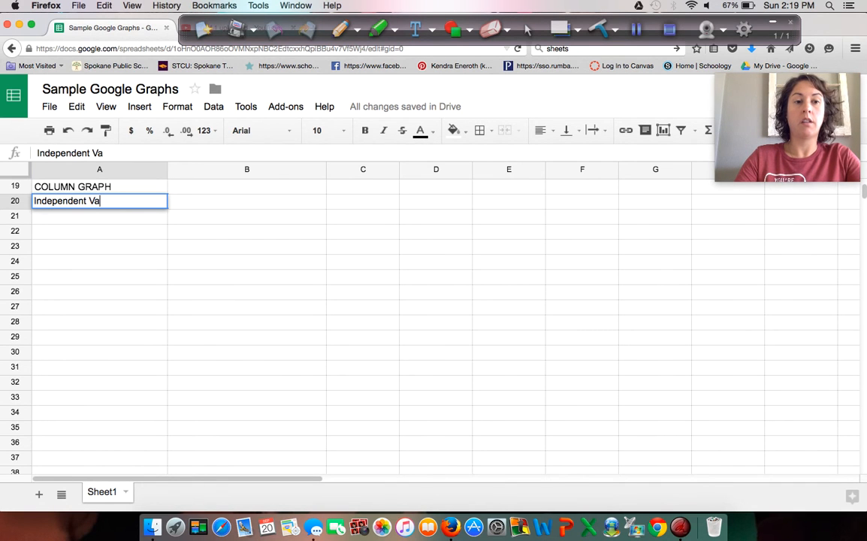
pyautogui.write('riable Info')
pyautogui.press('Tab')
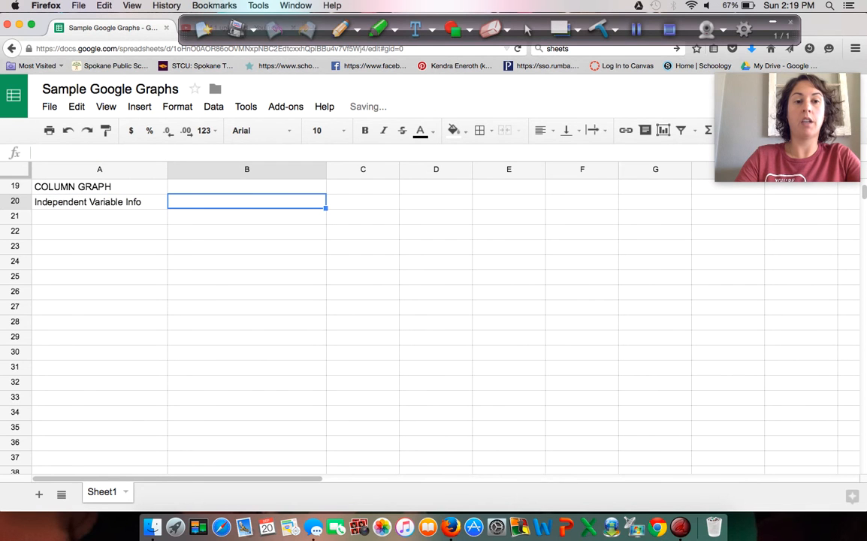
pyautogui.write('Dependent Variable Data')
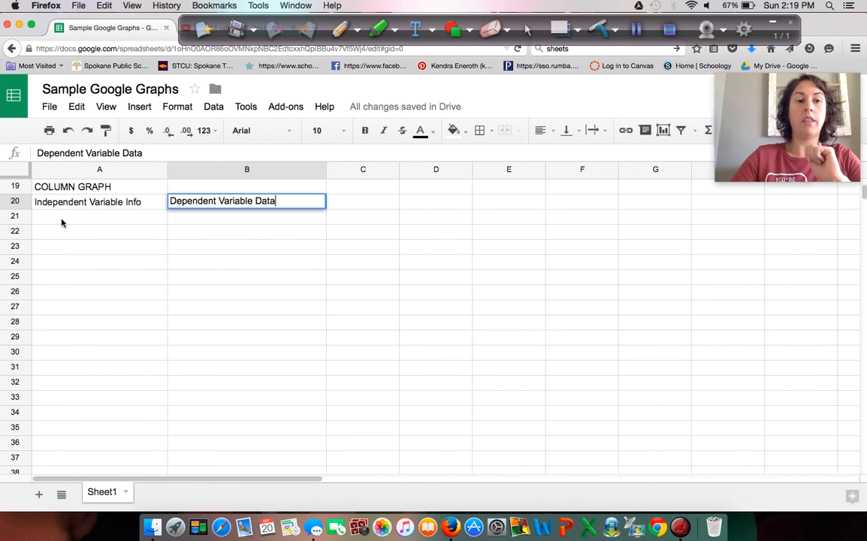
# Fill cells A21 to A23 with the labels "Category1", "Category2" and "Category 3".
pyautogui.click(62, 218)
pyautogui.write('Ca')
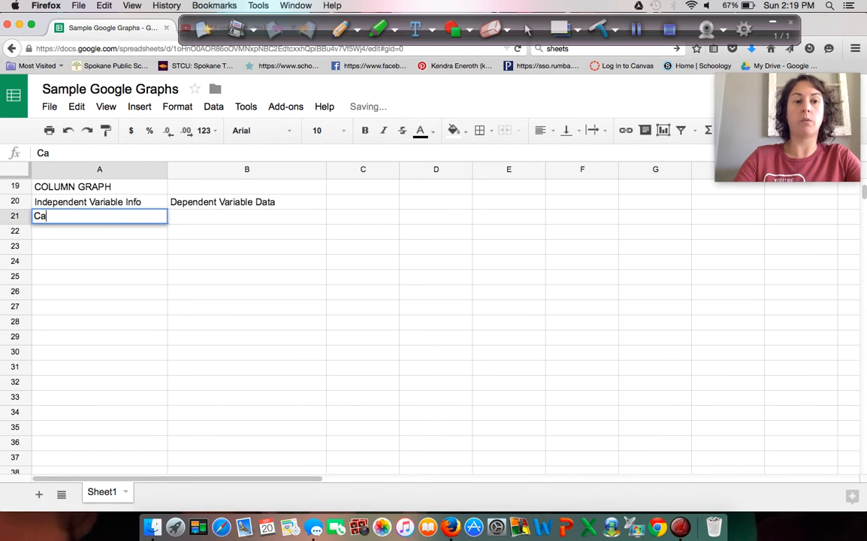
pyautogui.write('tegory')
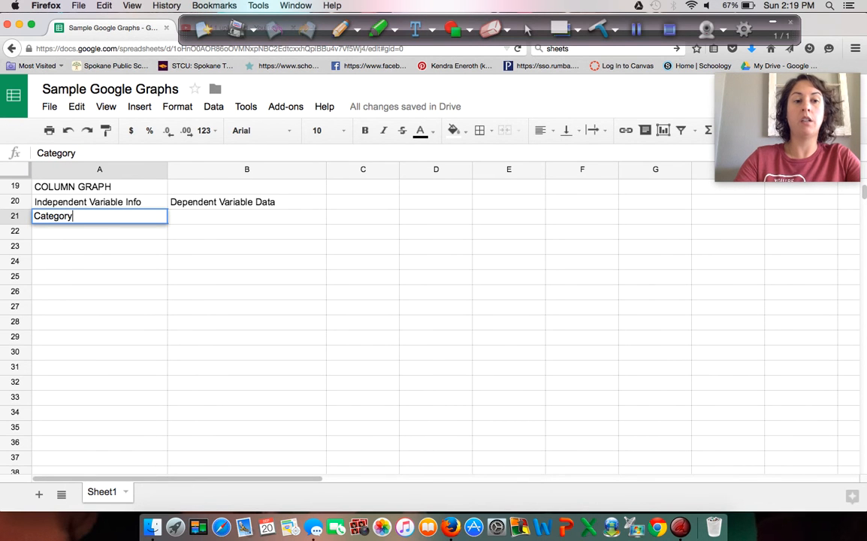
pyautogui.write('1')
pyautogui.press('Return')
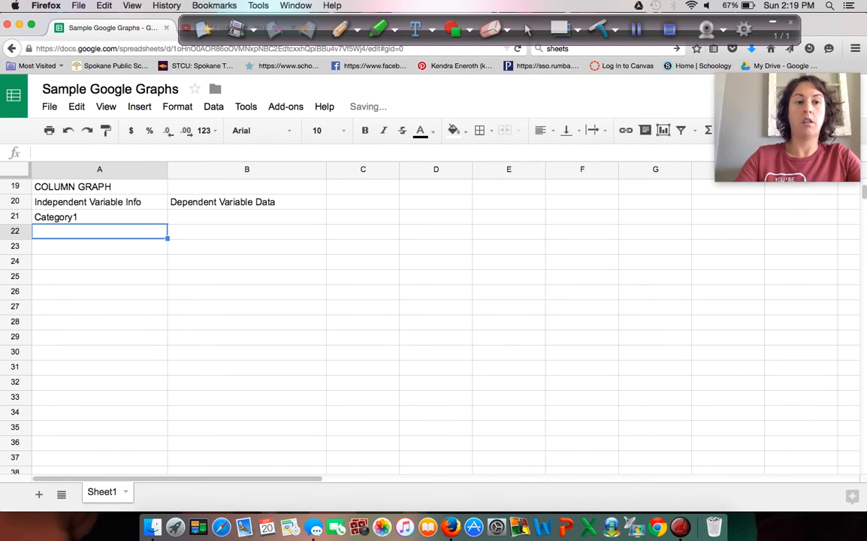
pyautogui.write('Category')
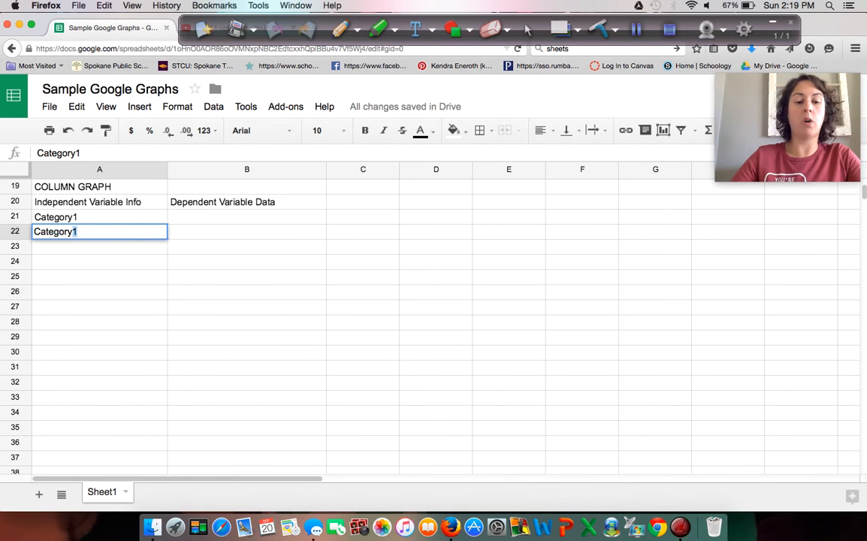
pyautogui.write('2')
pyautogui.press('Return')
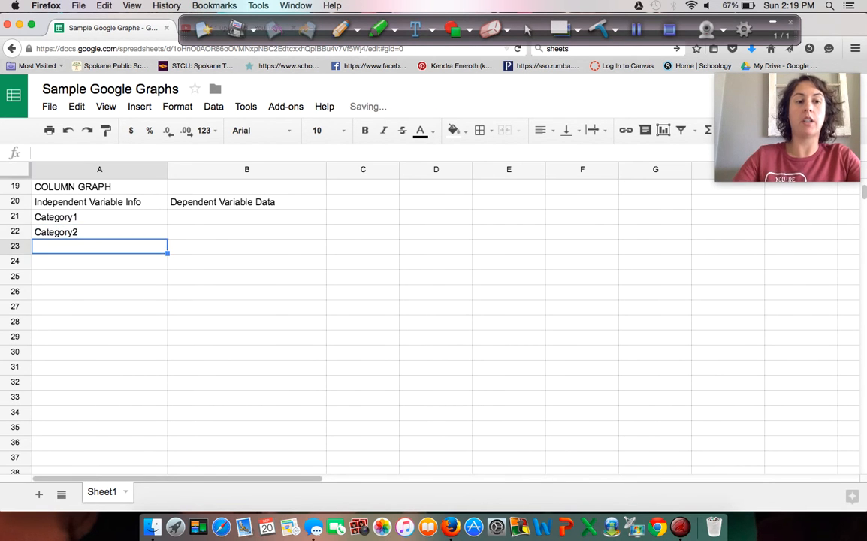
pyautogui.write('Cate')
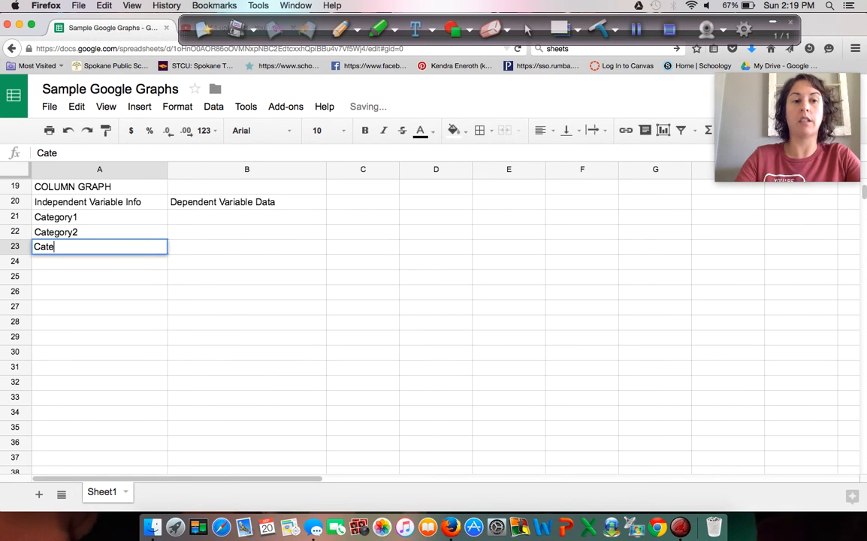
pyautogui.write('gor')
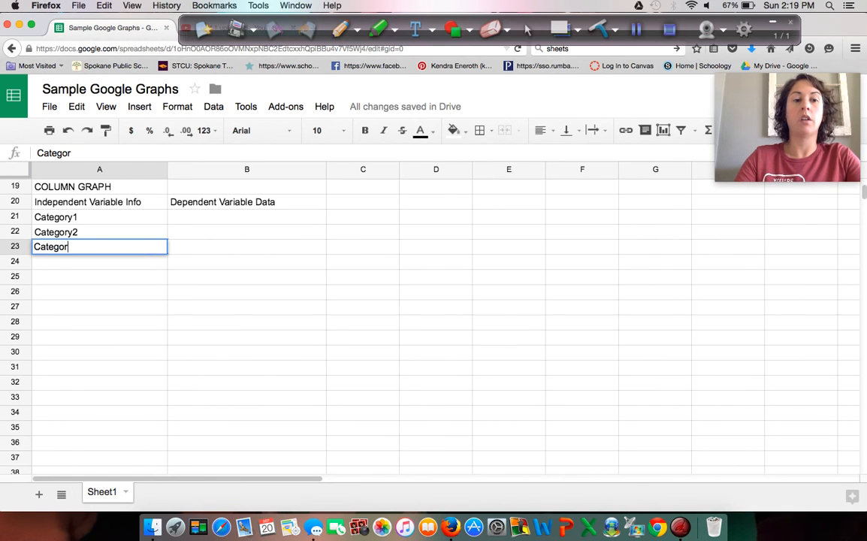
pyautogui.write('y 3')
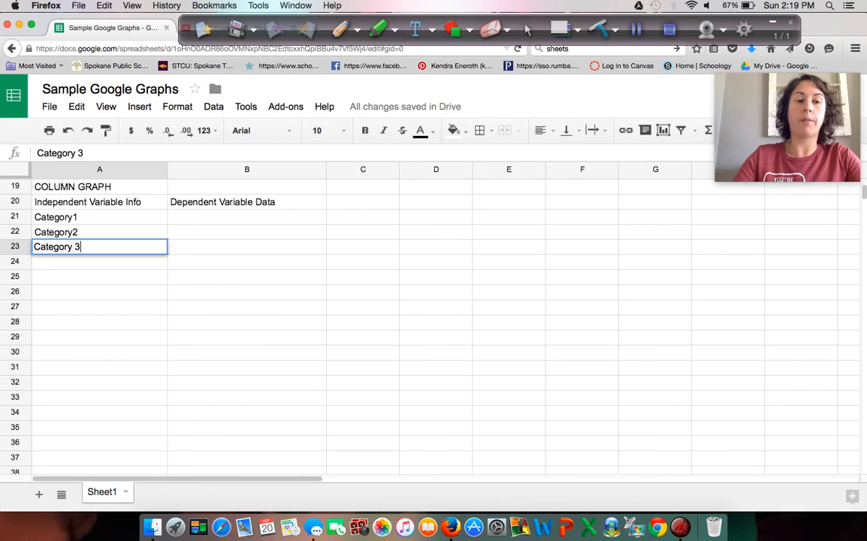
# Enter the dependent variable values 34, 65 and 12 in cells B21 to B23.
pyautogui.click(214, 221)
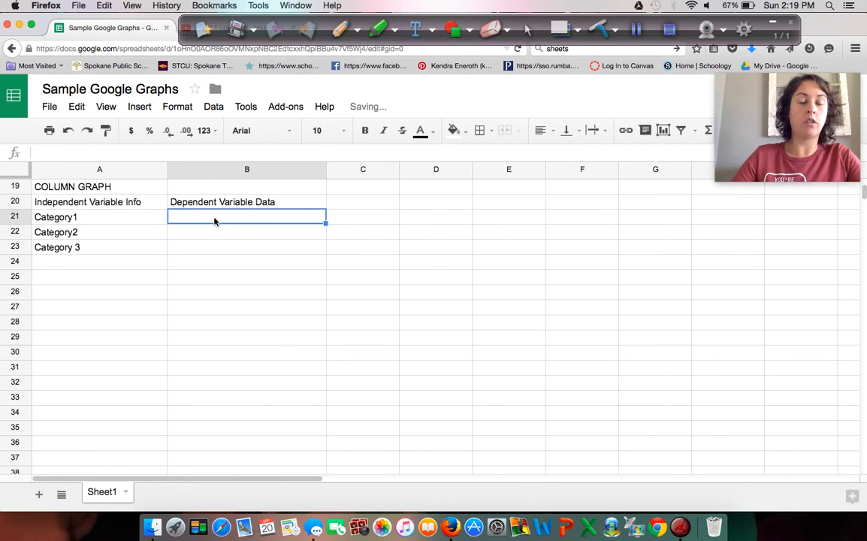
pyautogui.write('34')
pyautogui.press('Return')
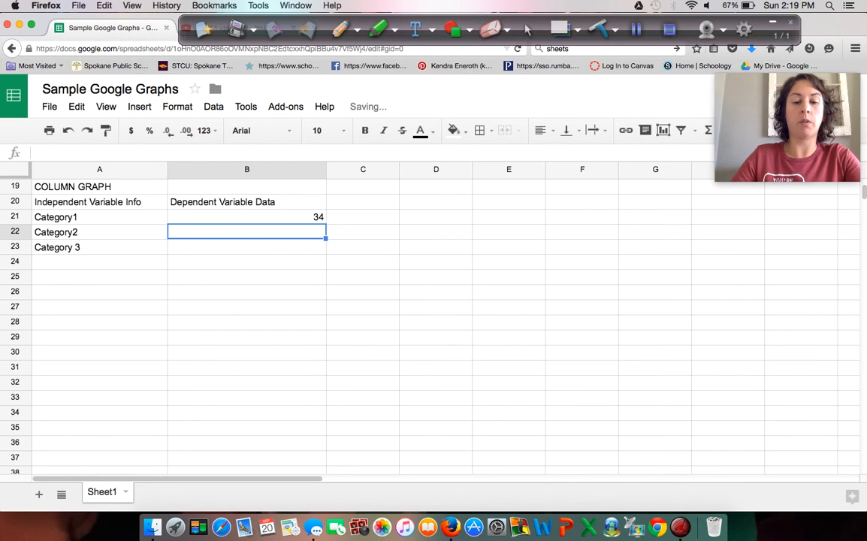
pyautogui.write('65')
pyautogui.press('Return')
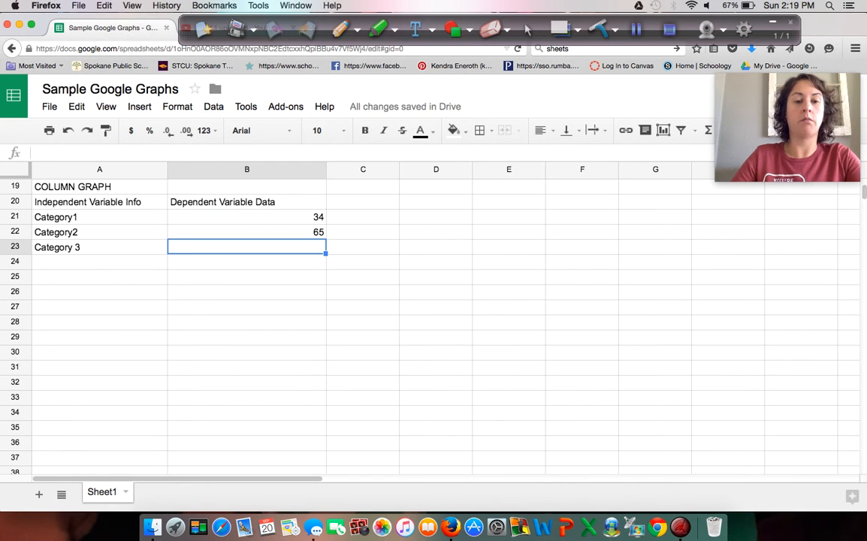
pyautogui.write('12')
pyautogui.click(254, 279)
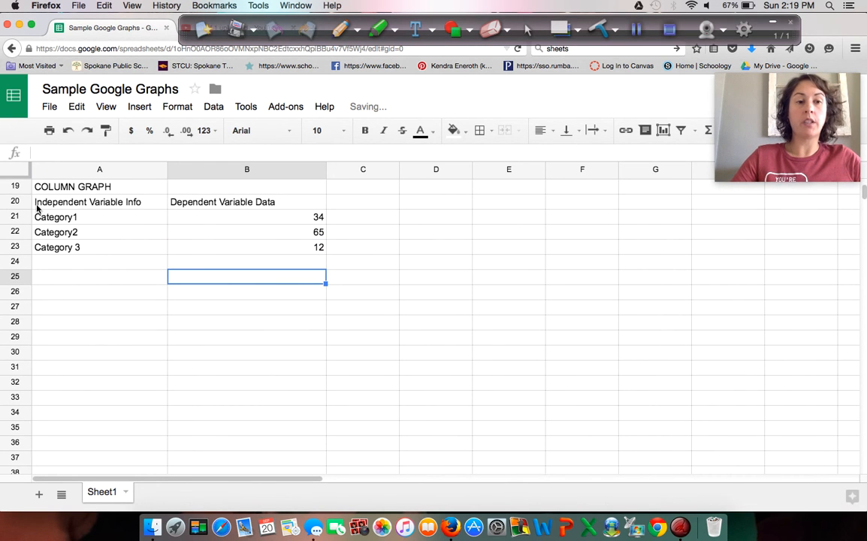
# Insert a column chart of the category labels and values in A21:B23, using column A as labels.
pyautogui.click(121, 201)
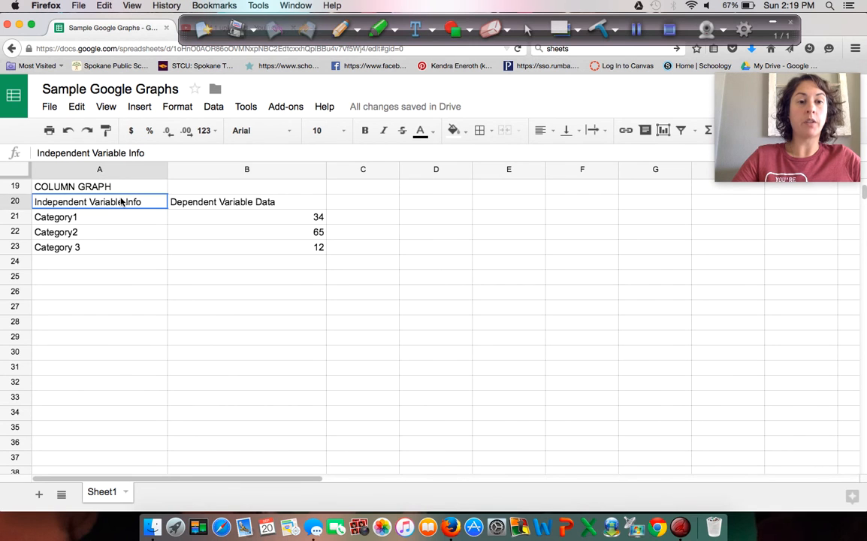
pyautogui.click(115, 219)
pyautogui.moveTo(115, 220); pyautogui.dragTo(238, 253)
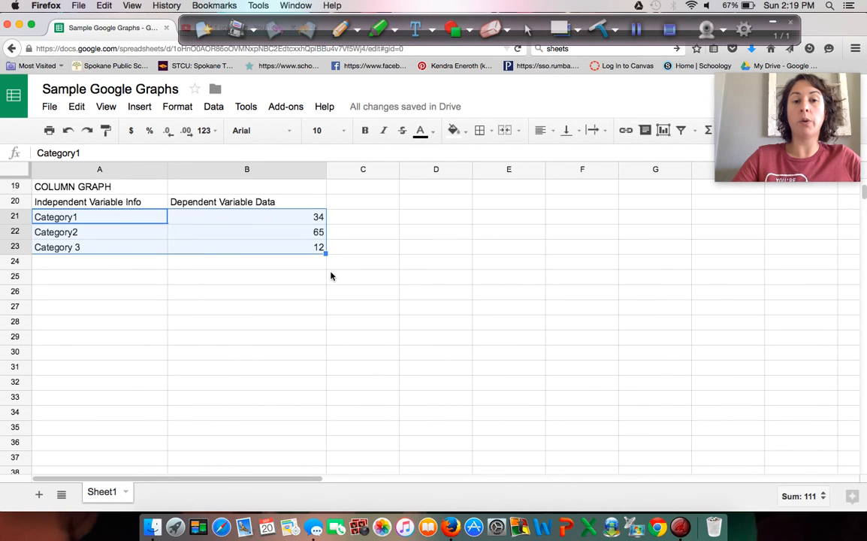
pyautogui.click(664, 132)
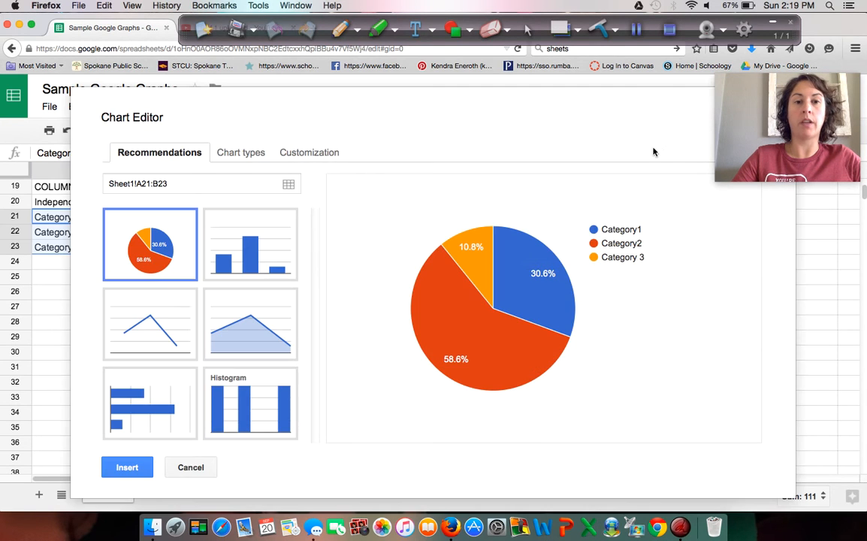
pyautogui.click(231, 154)
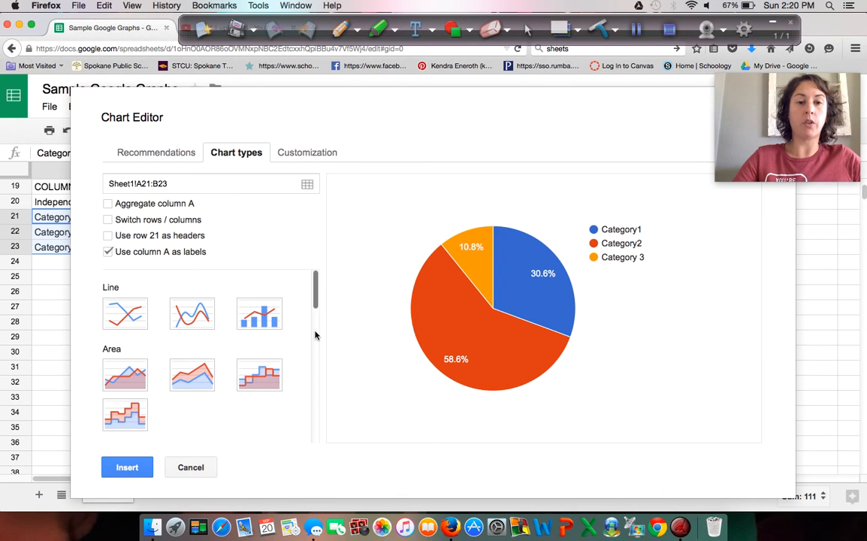
pyautogui.scroll(-5, 318, 309)
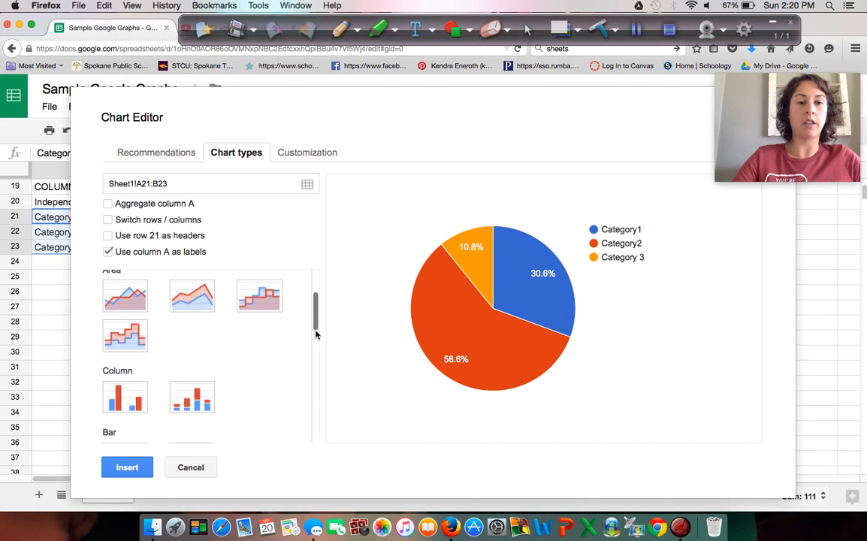
pyautogui.click(131, 320)
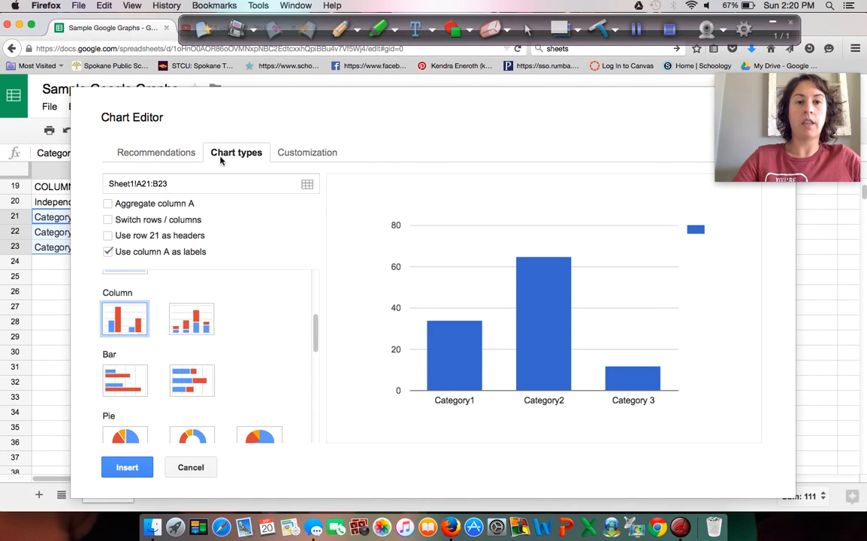
pyautogui.click(290, 155)
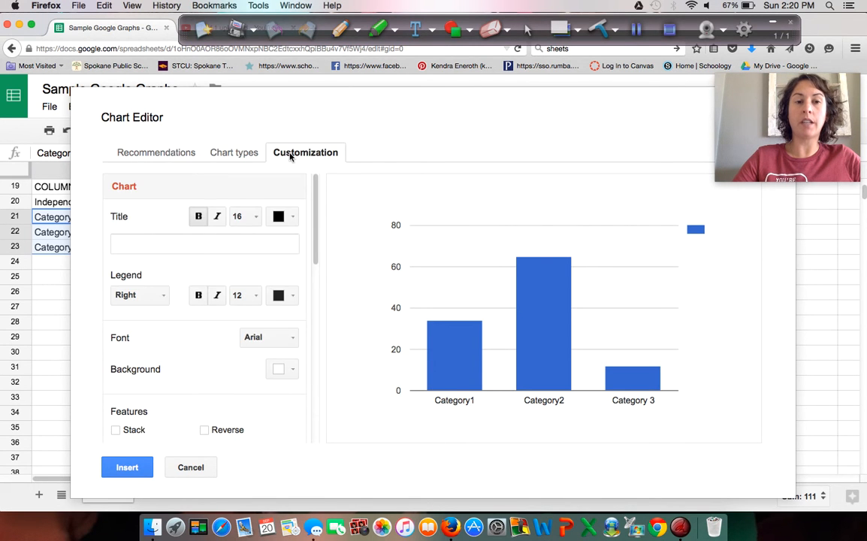
pyautogui.click(178, 247)
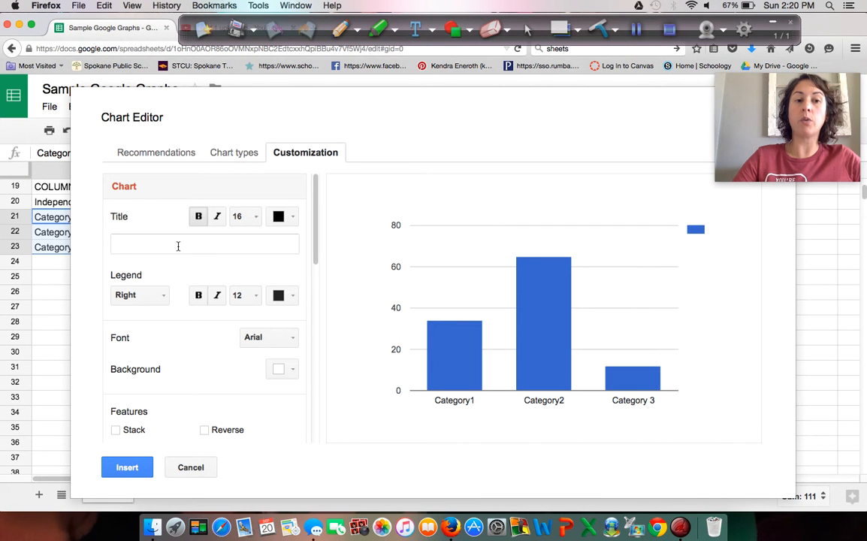
pyautogui.click(126, 470)
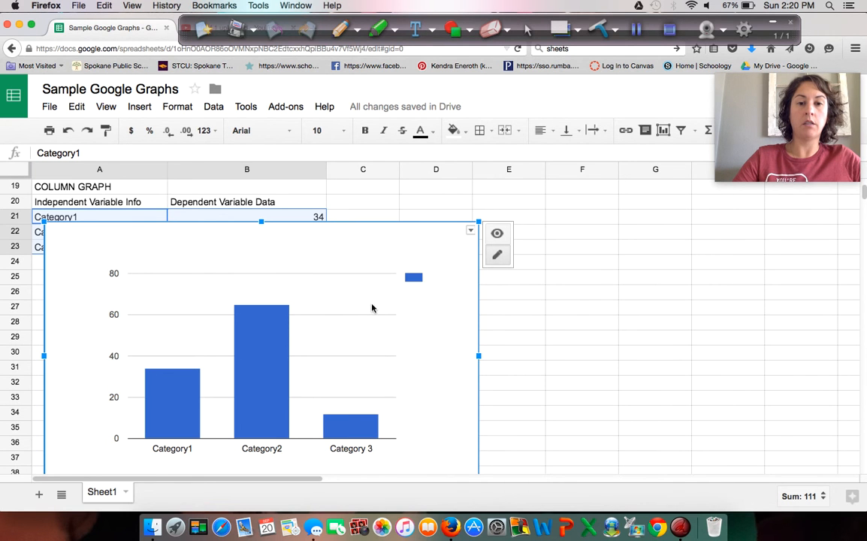
# Reopen the column chart for advanced editing and enter the chart title "Figure 2: Descreption of what is in".
pyautogui.click(344, 313)
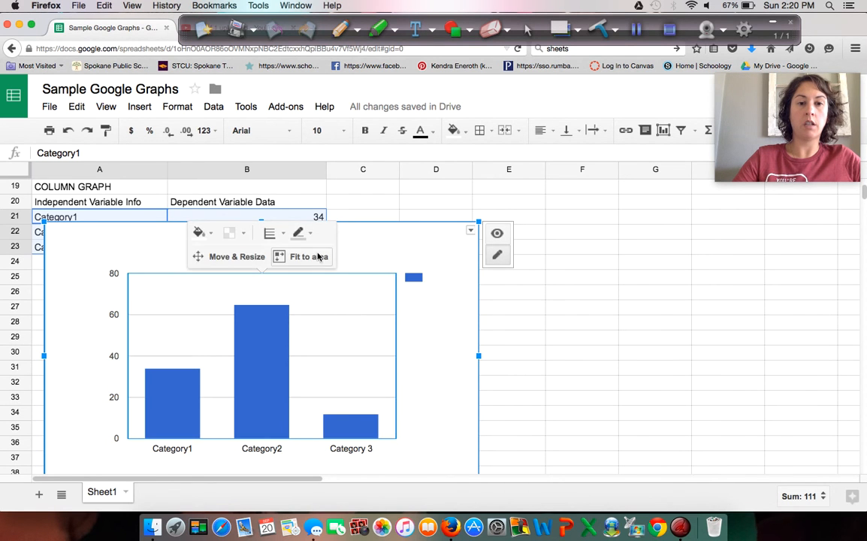
pyautogui.click(364, 245)
pyautogui.click(471, 231)
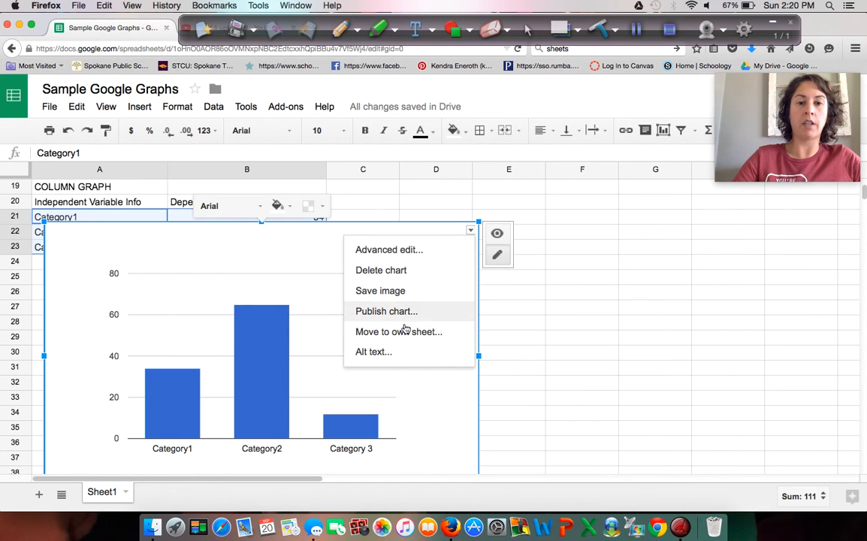
pyautogui.click(402, 252)
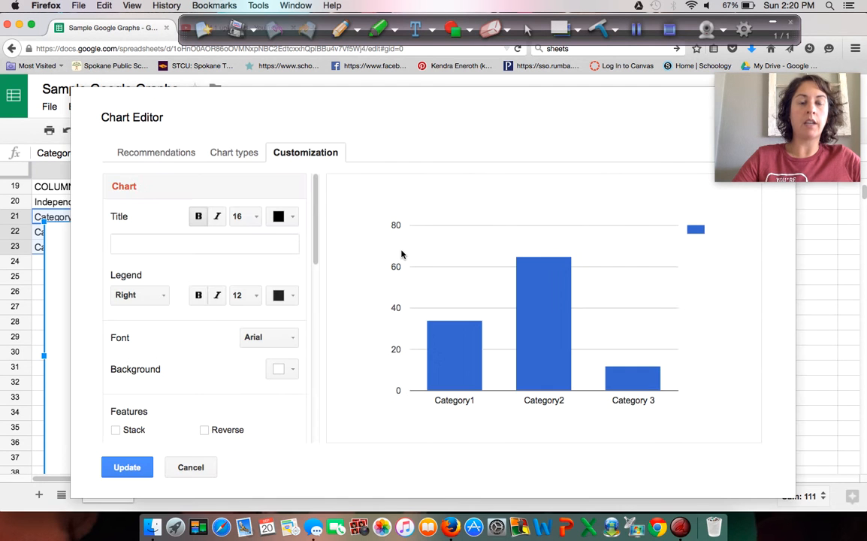
pyautogui.click(248, 247)
pyautogui.write('F')
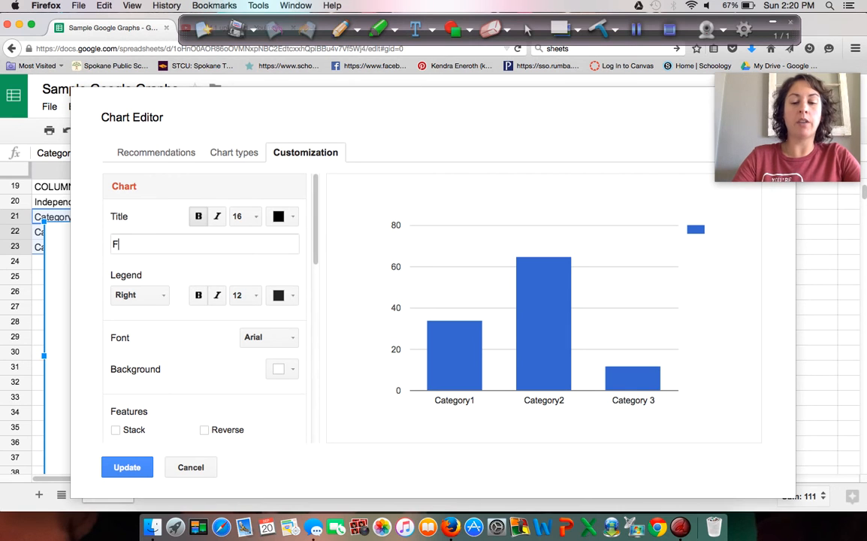
pyautogui.write('igure')
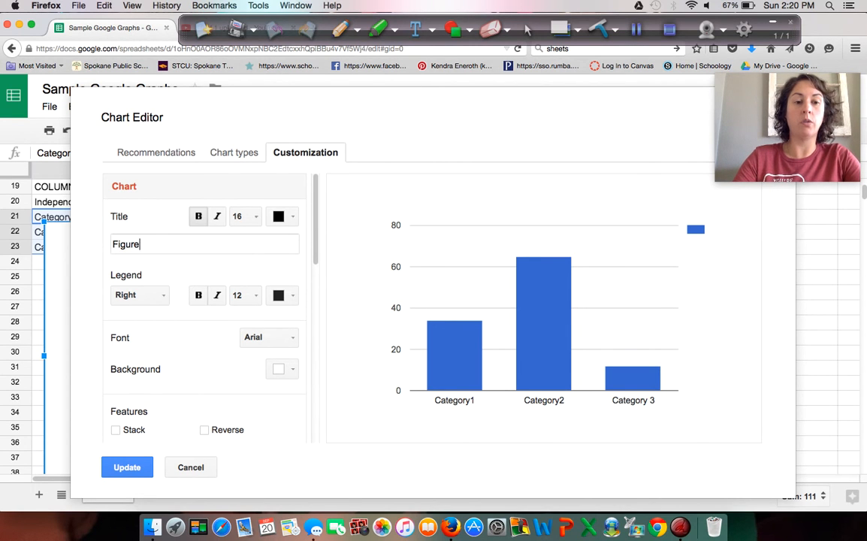
pyautogui.write(' 2:')
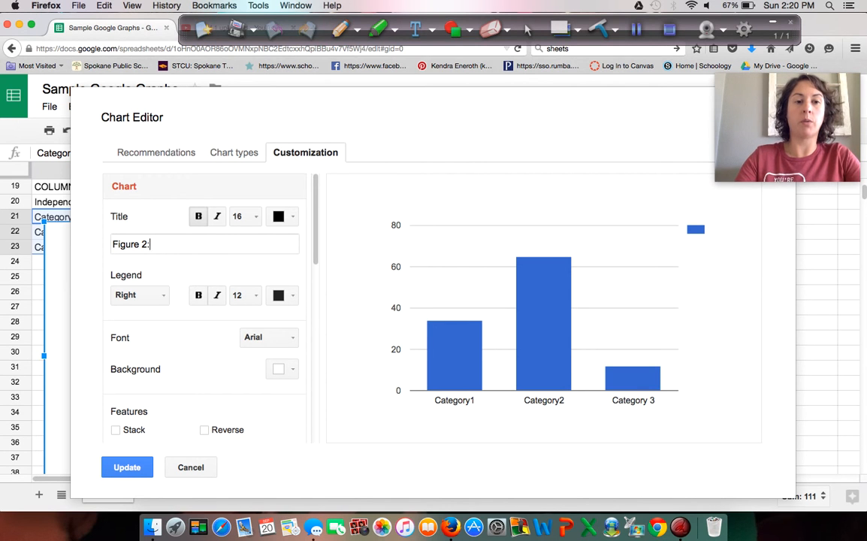
pyautogui.write(' Descreption of what is in')
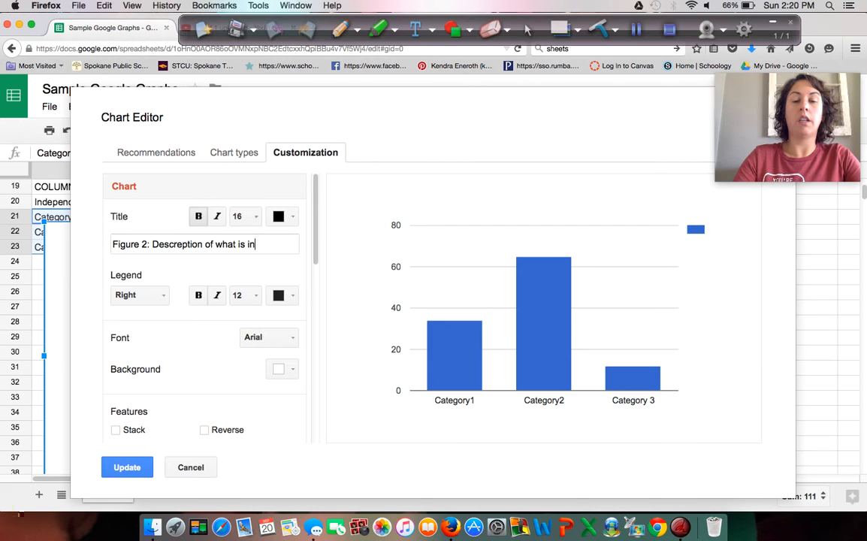